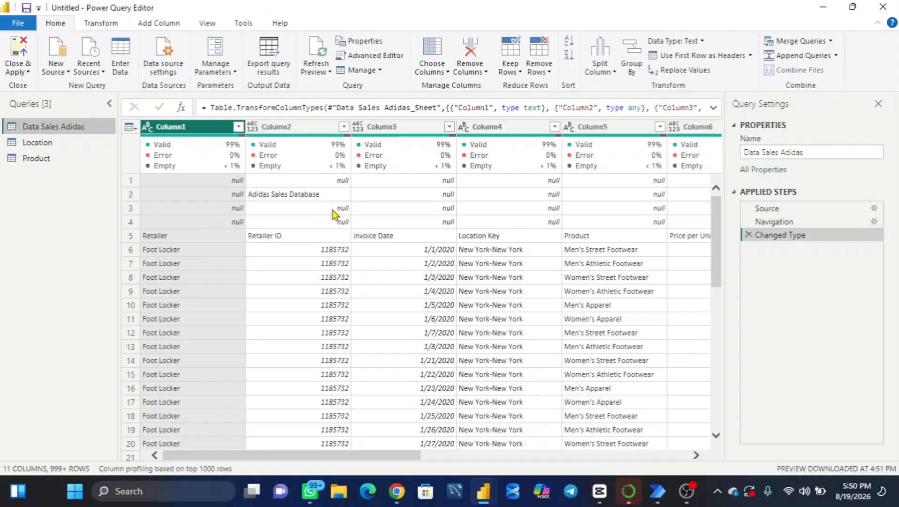
Compare the raw Data Sales Adidas query with its cleaned version in the other open Power Query Editor window
mouse_move(482, 491)
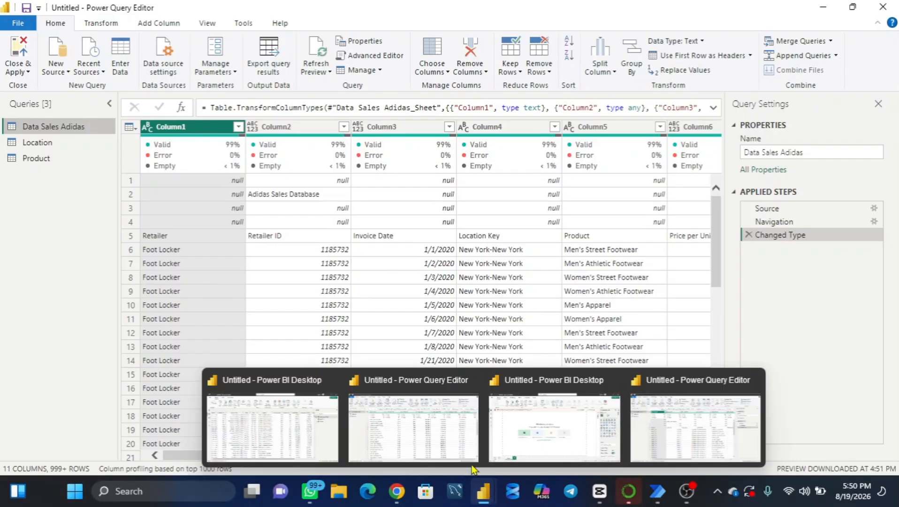
click(421, 427)
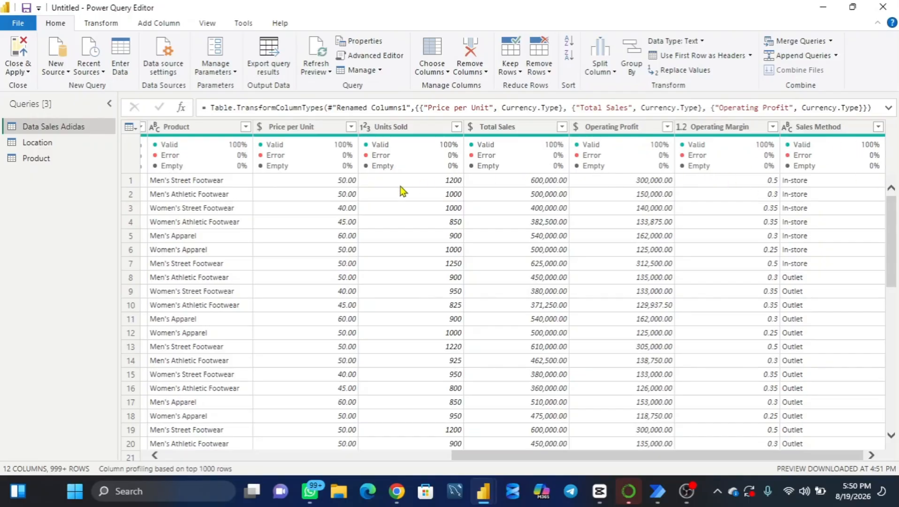
mouse_move(484, 491)
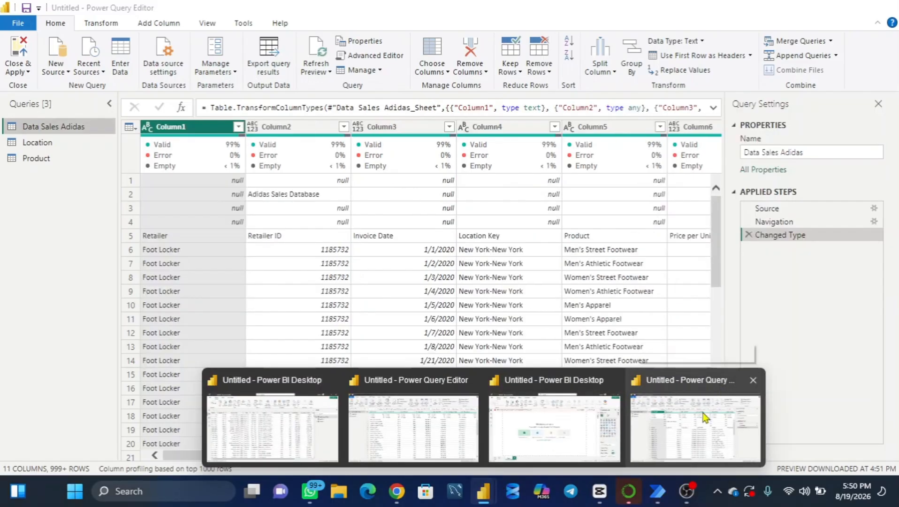
click(721, 396)
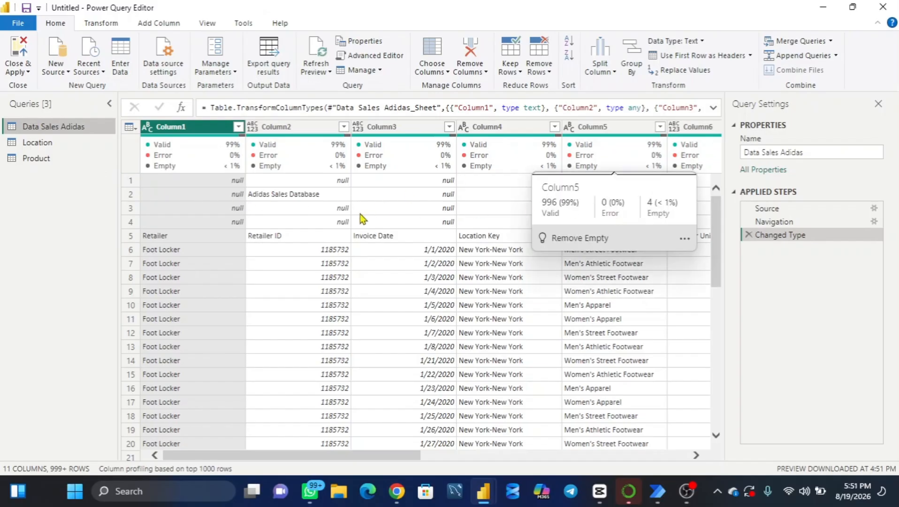
mouse_move(218, 168)
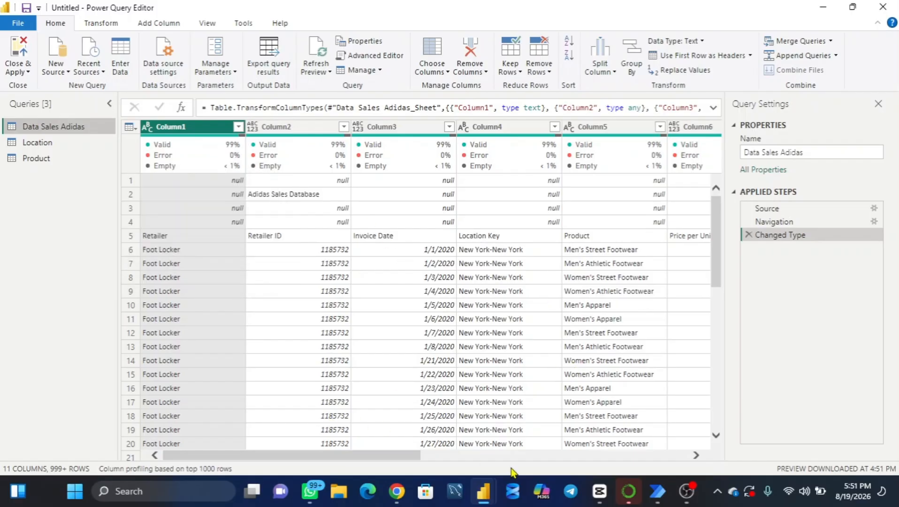
mouse_move(486, 493)
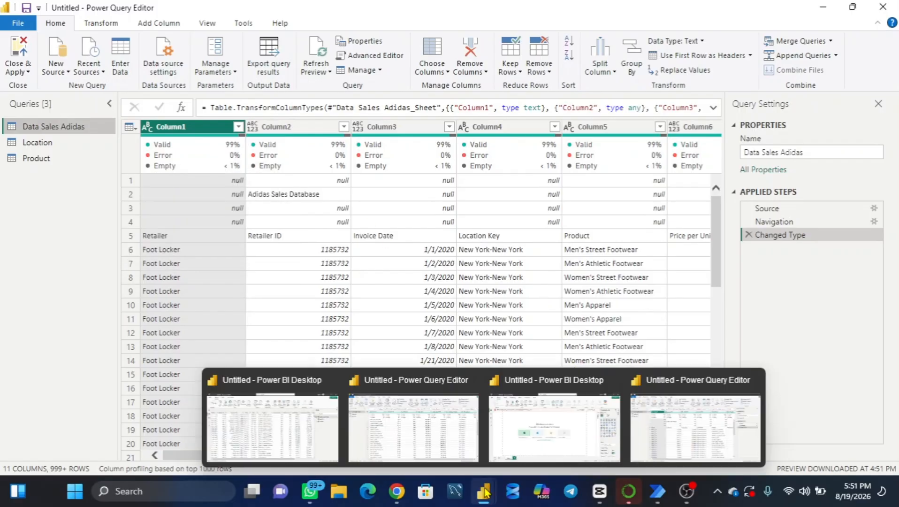
click(415, 417)
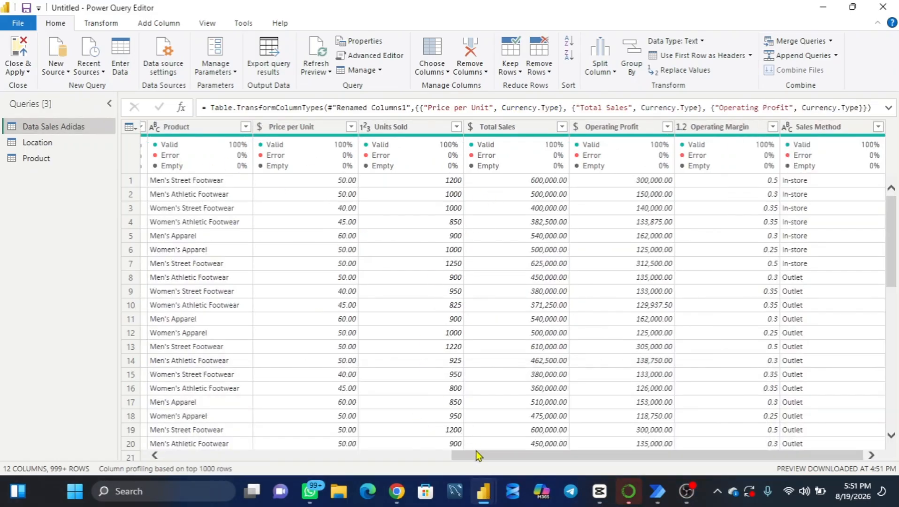
drag(477, 455, 336, 486)
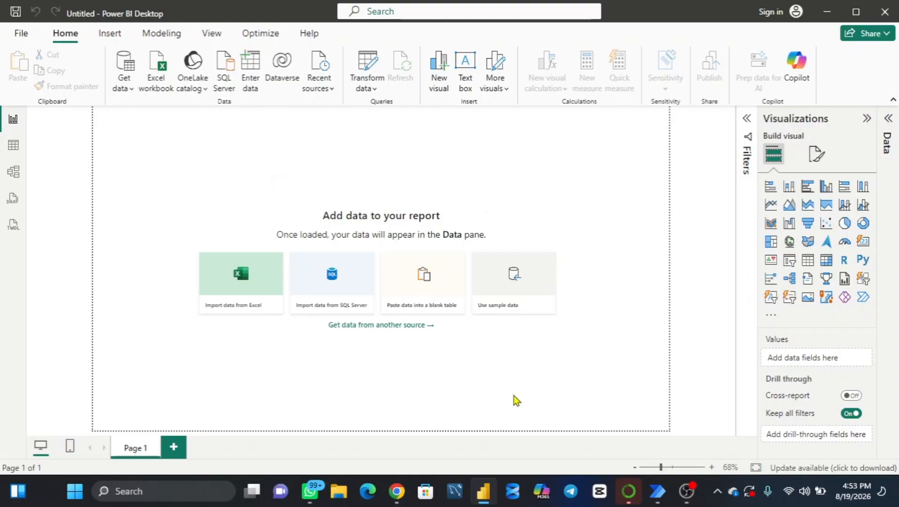
click(690, 497)
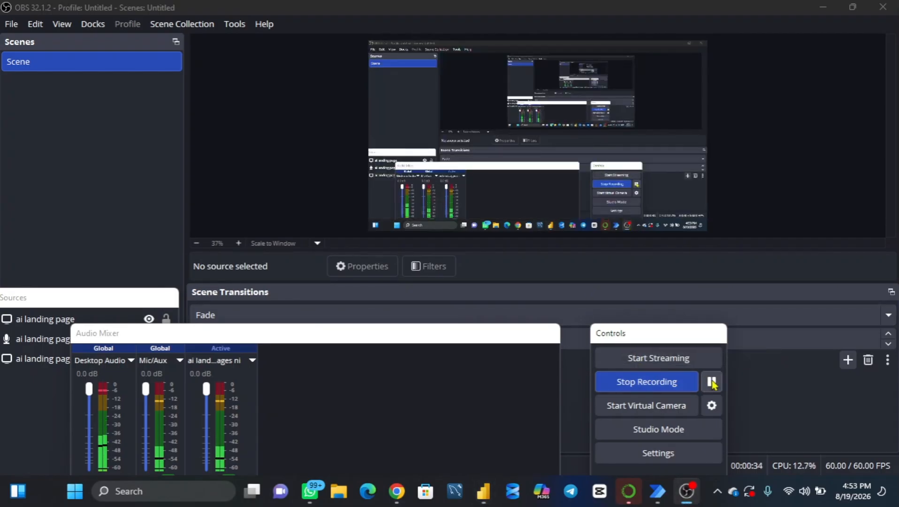
click(684, 498)
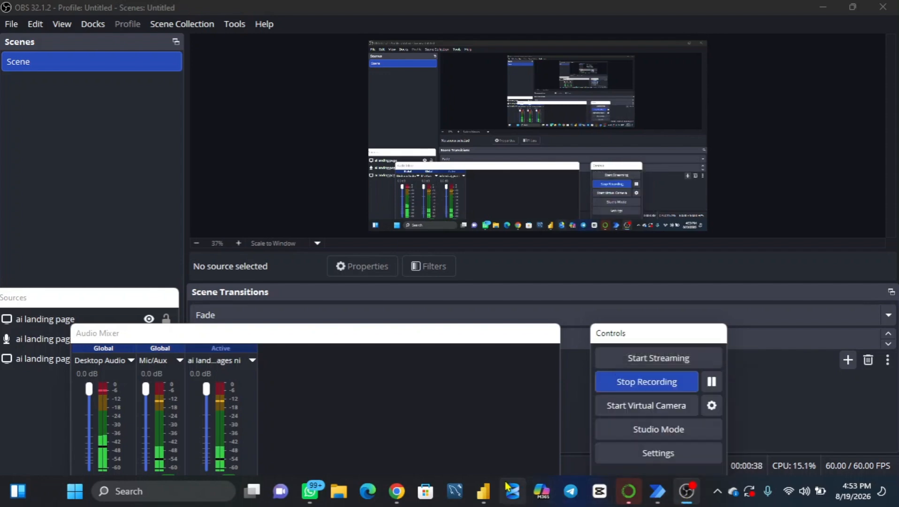
click(487, 493)
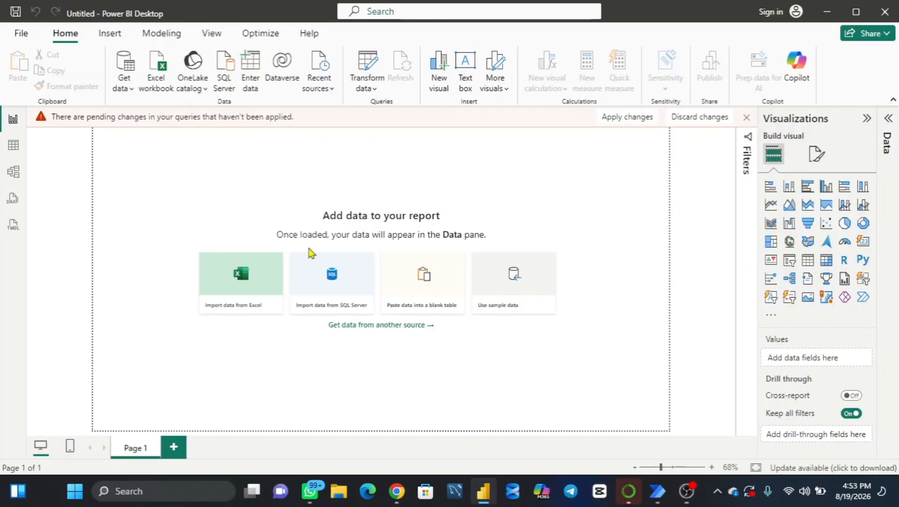
click(747, 117)
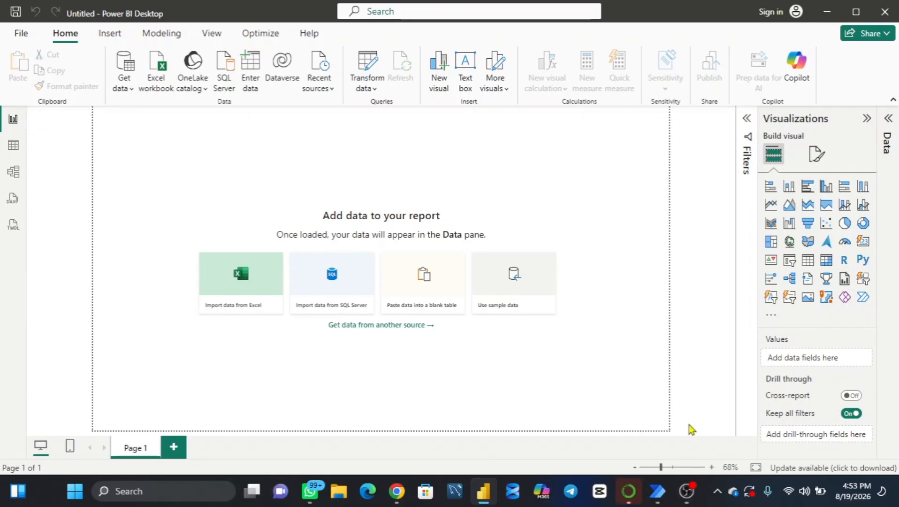
mouse_move(686, 492)
click(689, 497)
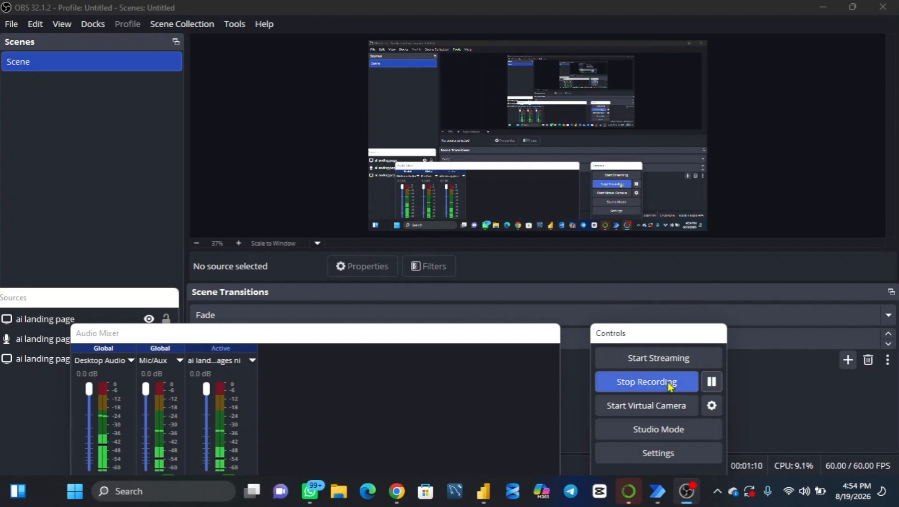
click(483, 490)
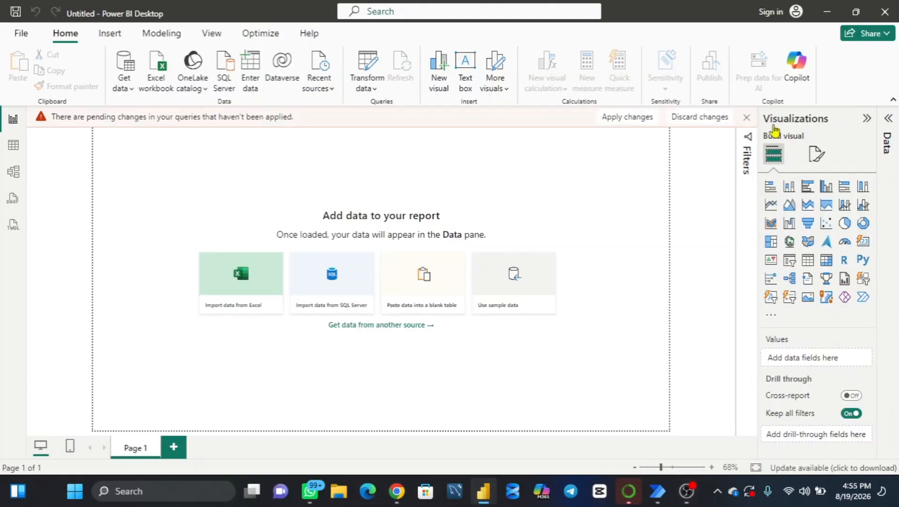
Dismiss the pending-changes notice and connect to the Excel workbook Adidas US Datasets (3) from Downloads
click(749, 117)
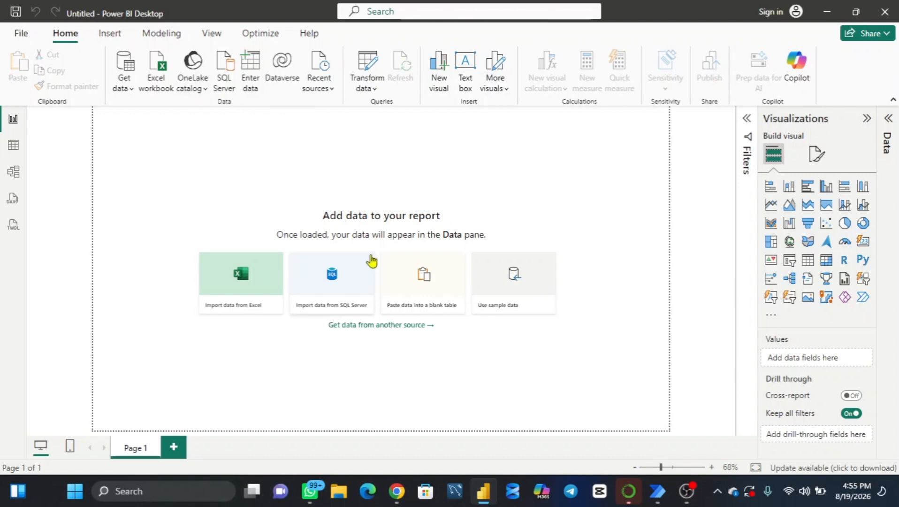
click(127, 93)
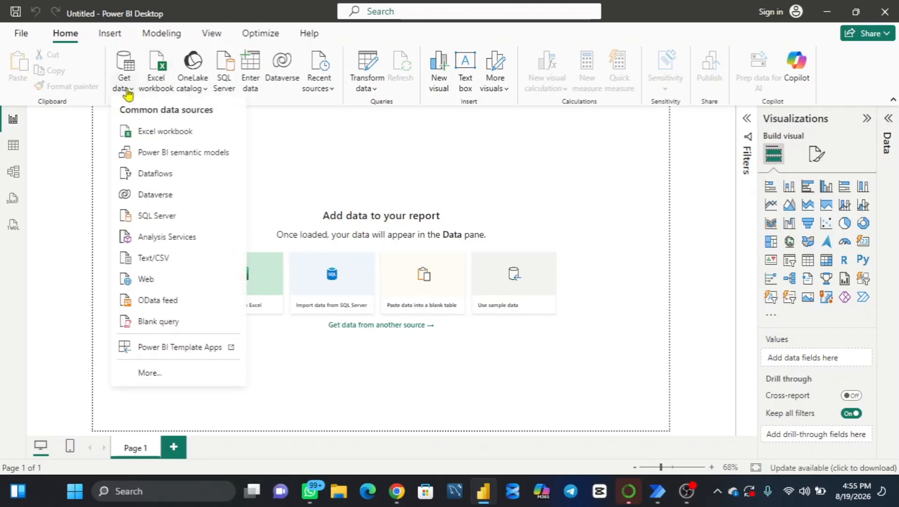
click(162, 134)
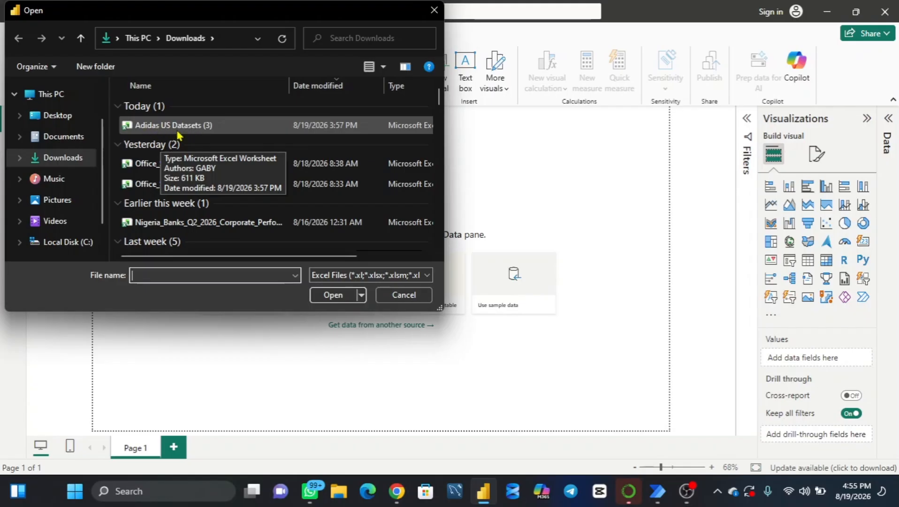
click(178, 132)
click(333, 294)
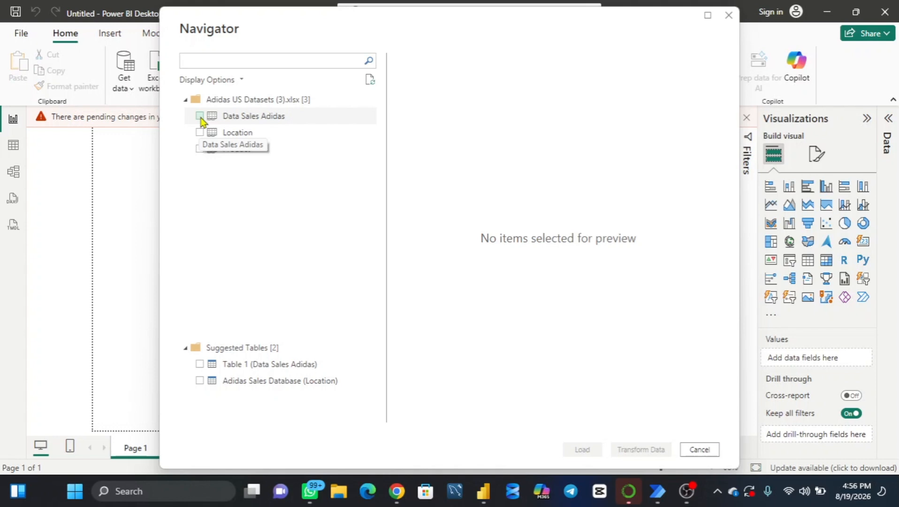
Select the Data Sales Adidas, Location and Product sheets and bring them into Power Query Editor for transformation
click(199, 117)
click(200, 134)
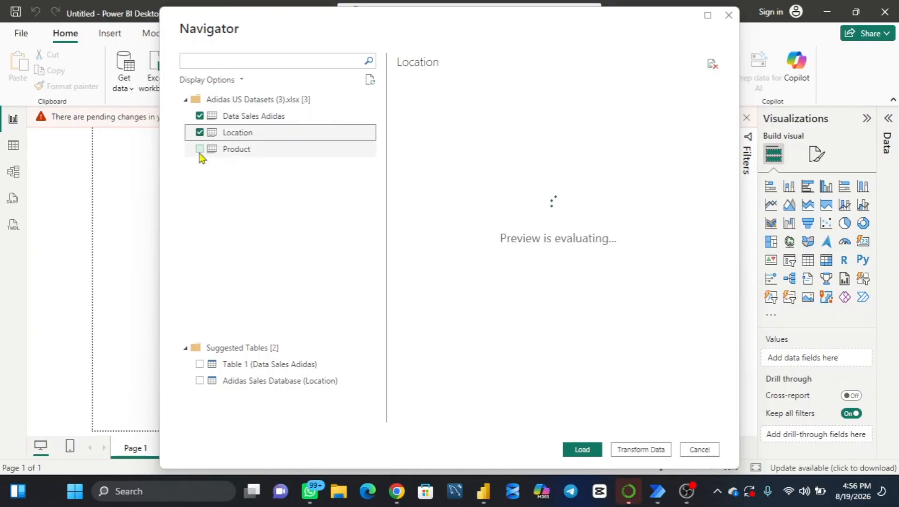
click(200, 148)
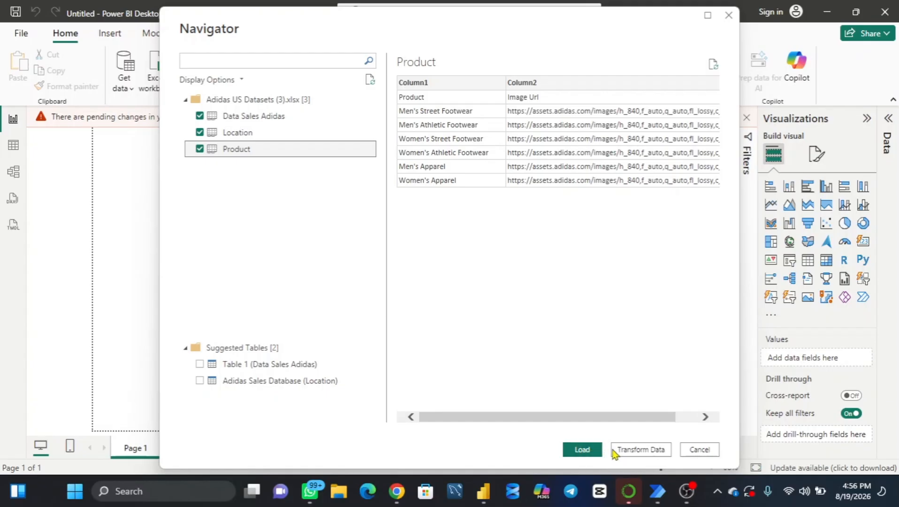
click(641, 449)
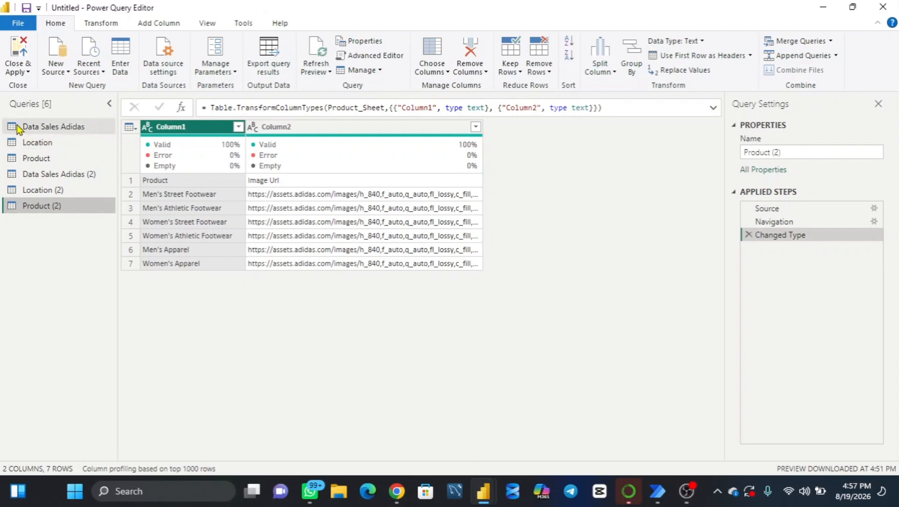
Delete the duplicate query Data Sales Adidas (2)
click(57, 127)
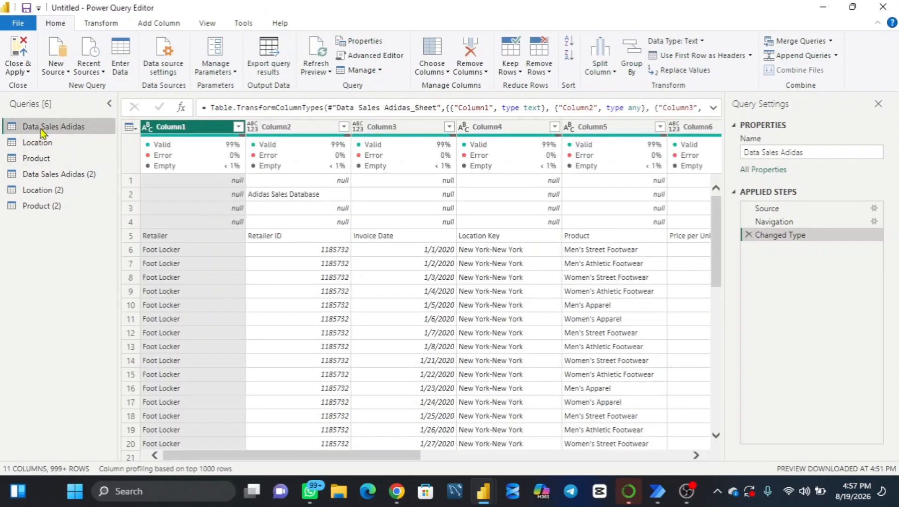
click(79, 175)
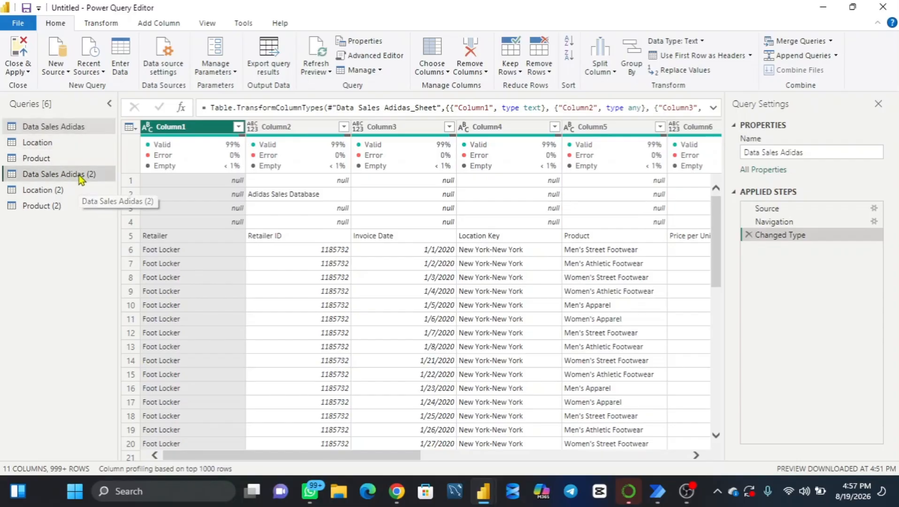
right_click(80, 176)
click(108, 215)
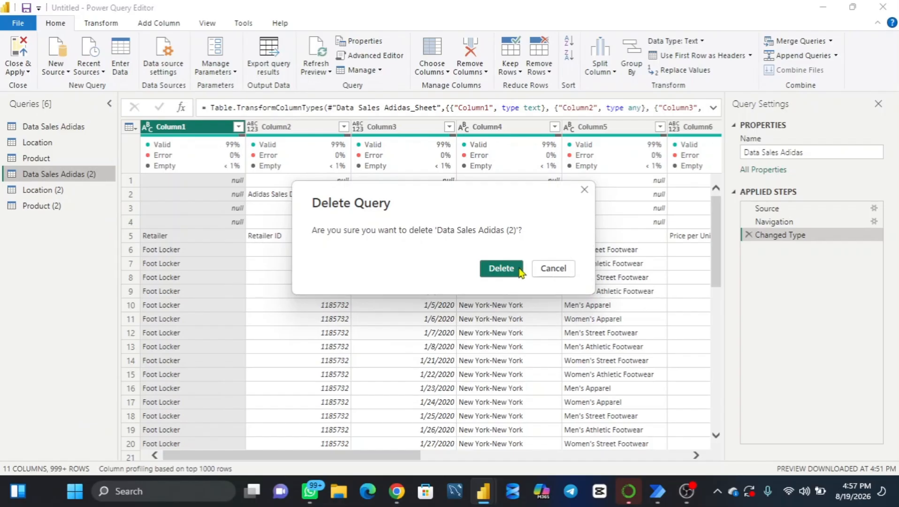
click(518, 269)
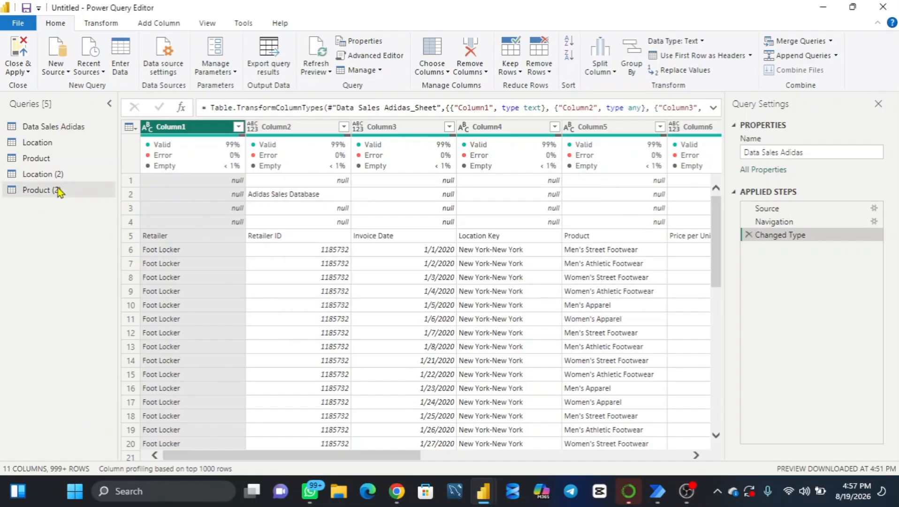
Delete the duplicate queries Location (2) and Product (2)
right_click(56, 177)
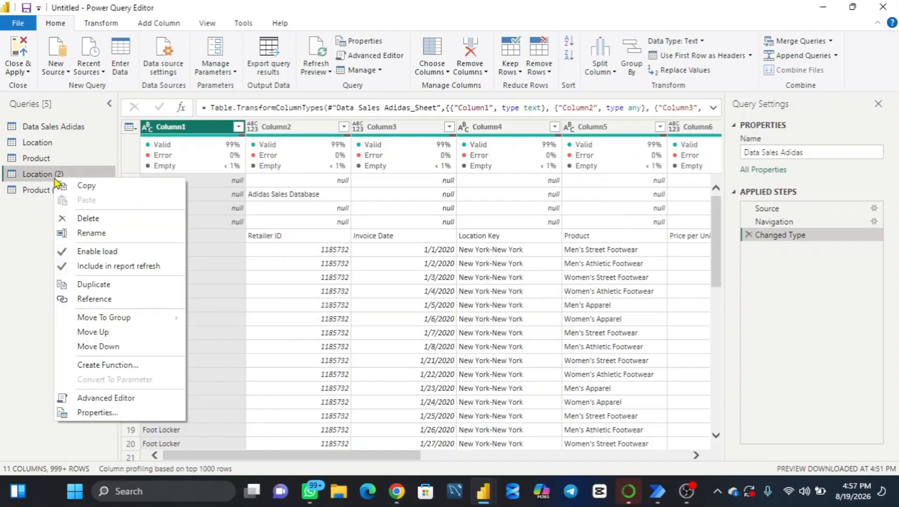
click(93, 218)
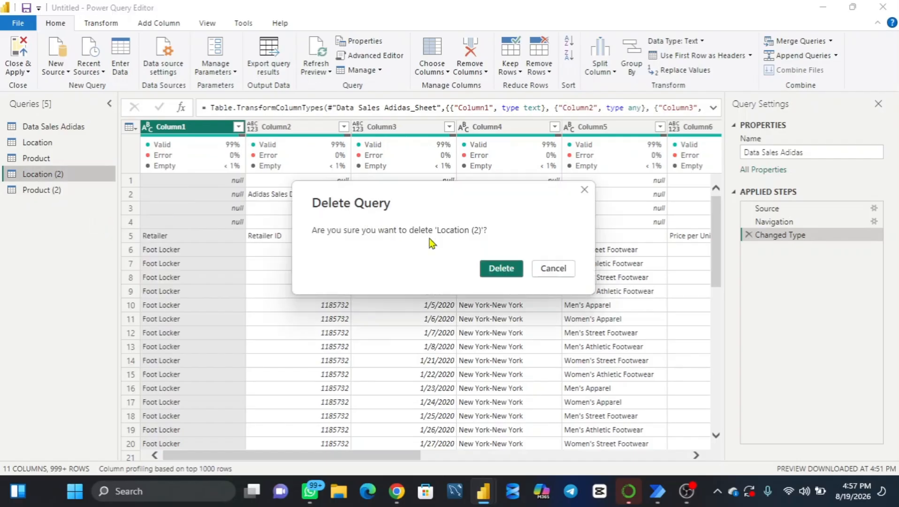
click(491, 268)
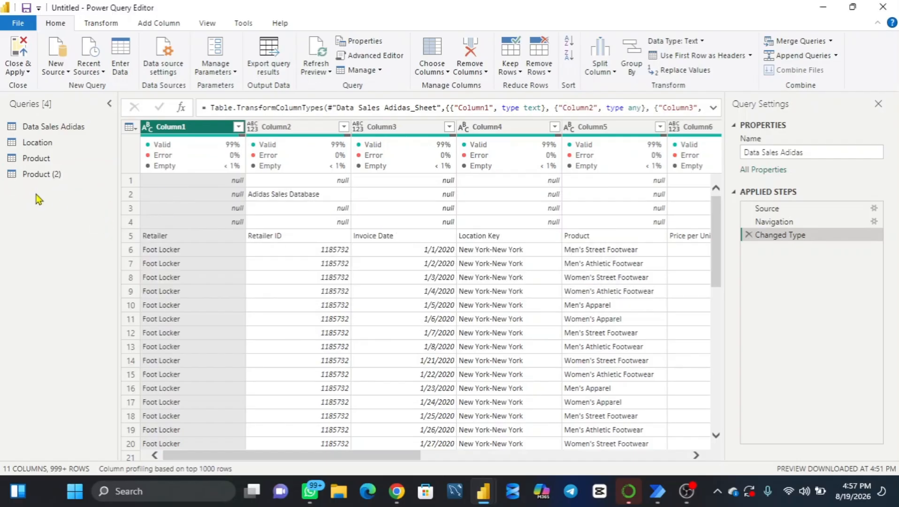
right_click(41, 175)
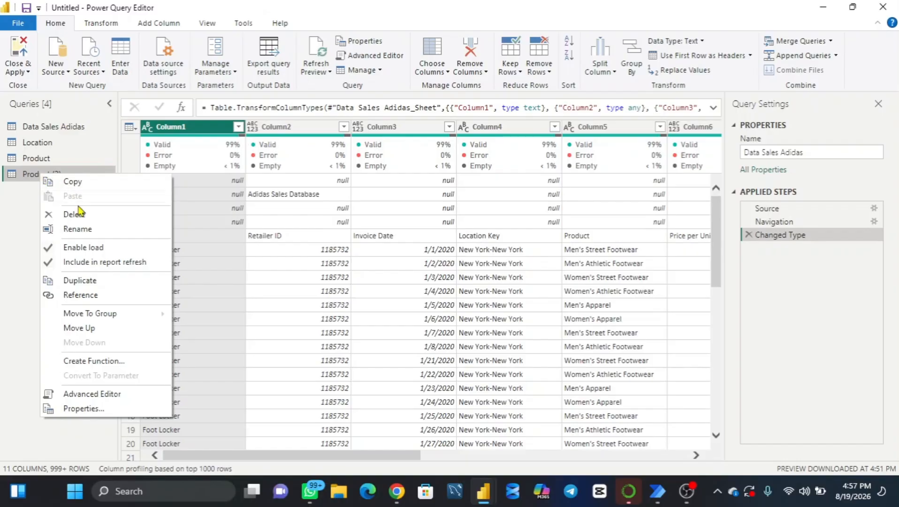
click(89, 216)
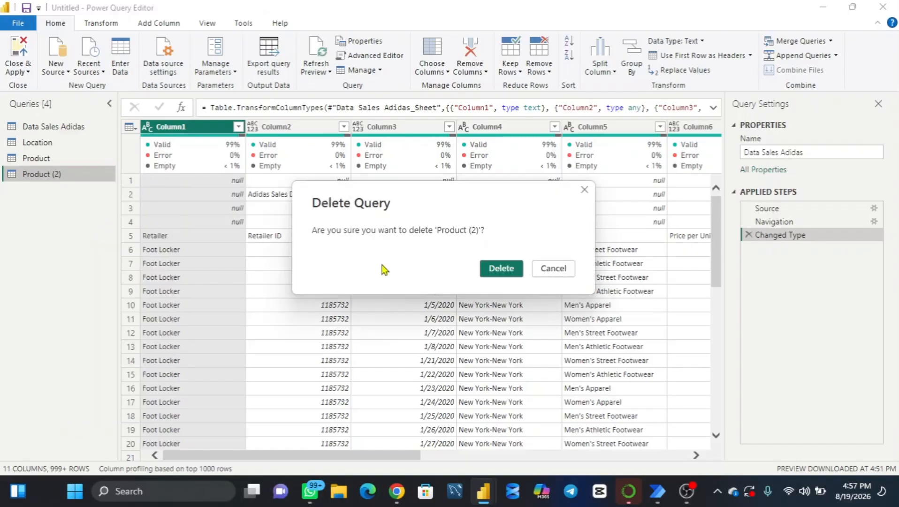
click(516, 269)
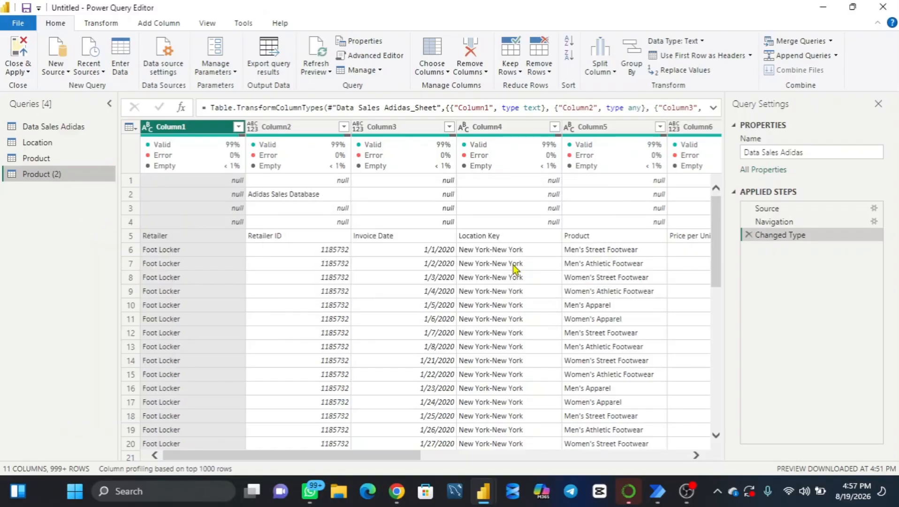
Remove the top 4 rows from the Data Sales Adidas query
click(65, 129)
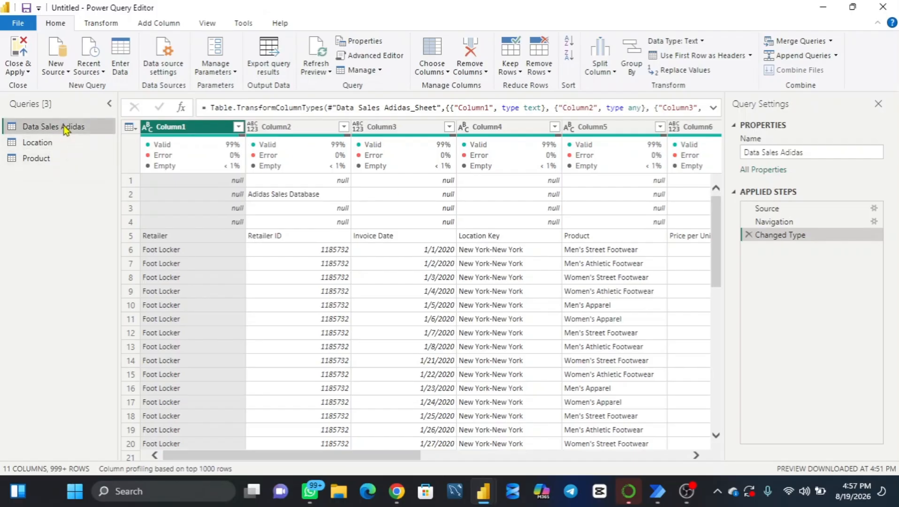
mouse_move(169, 162)
click(548, 73)
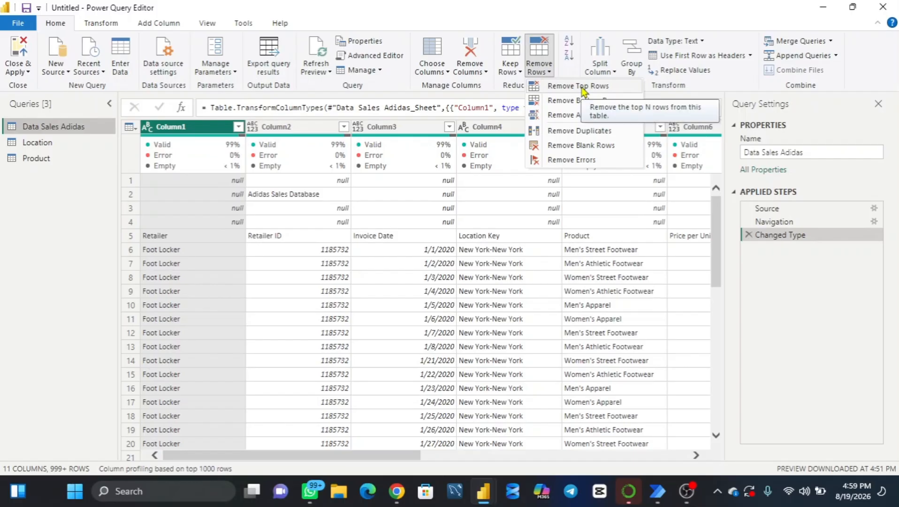
click(583, 88)
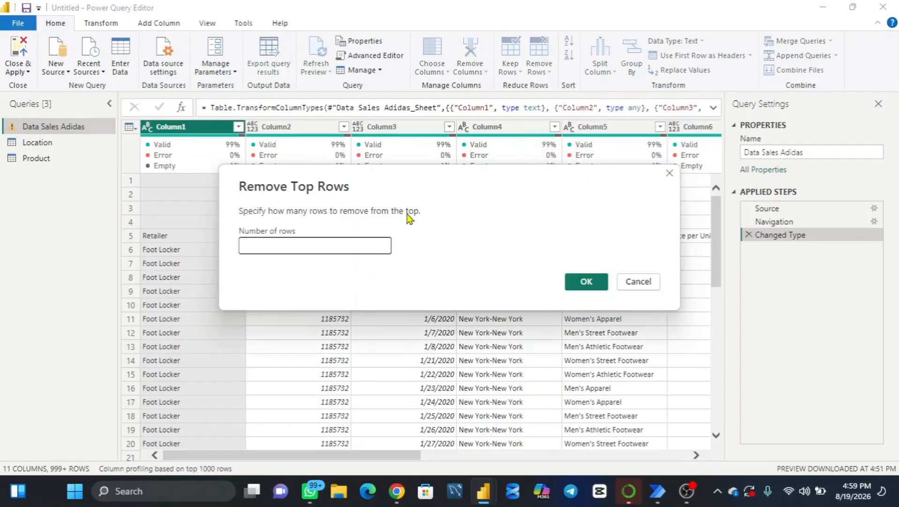
click(252, 248)
text(4)
click(586, 282)
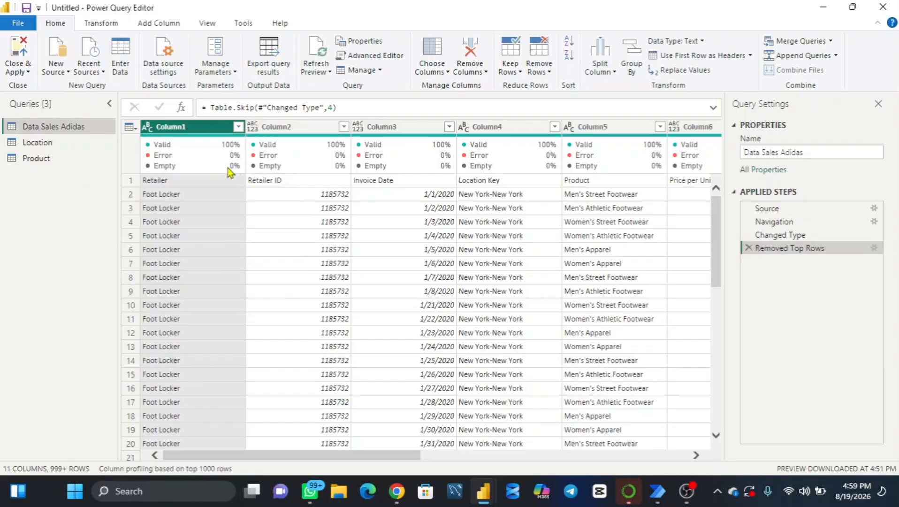
Delete the Removed Top Rows step, and remove the top 4 rows from the Data Sales Adidas query again
mouse_move(476, 167)
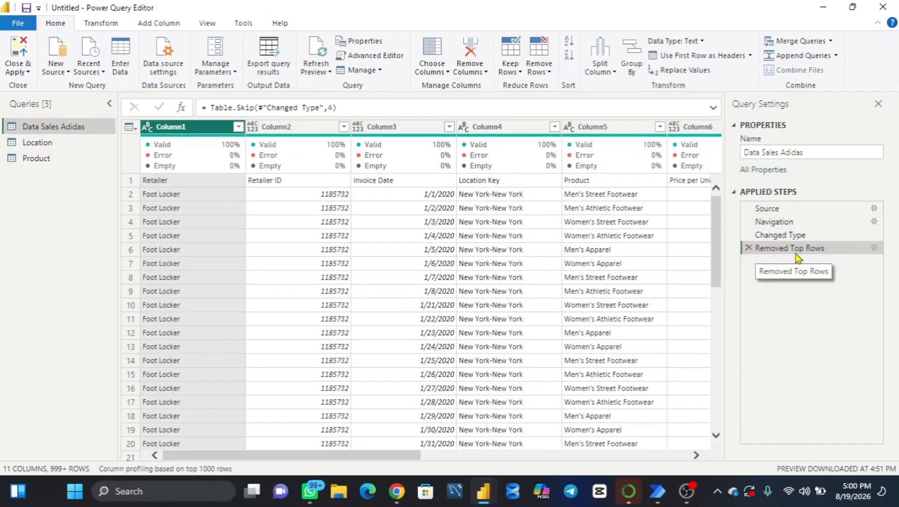
click(749, 248)
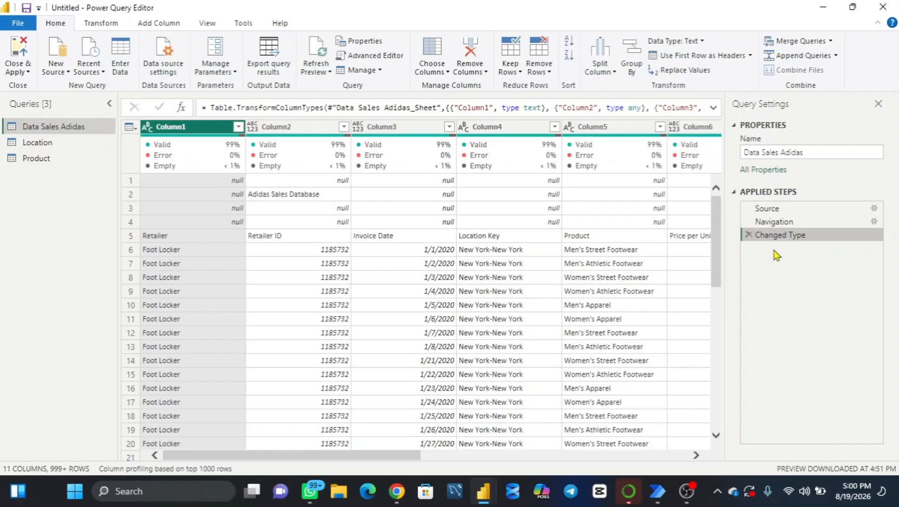
click(550, 74)
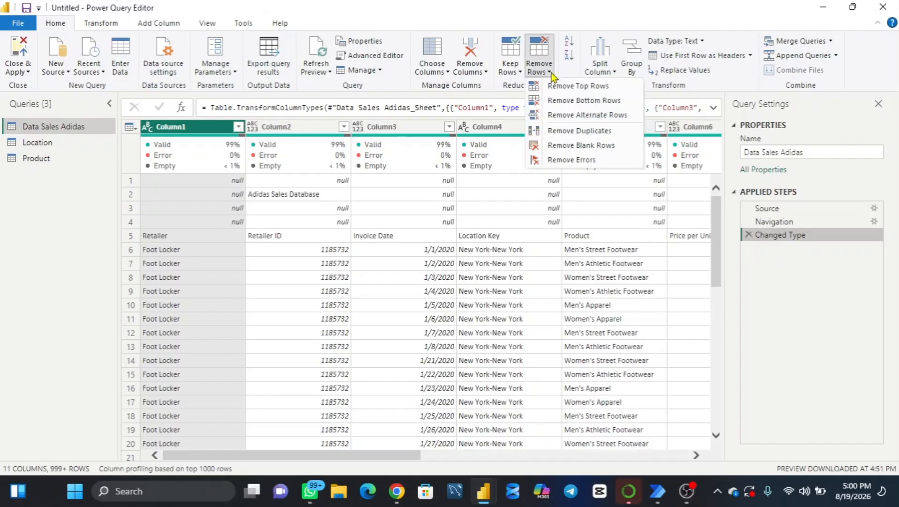
click(564, 87)
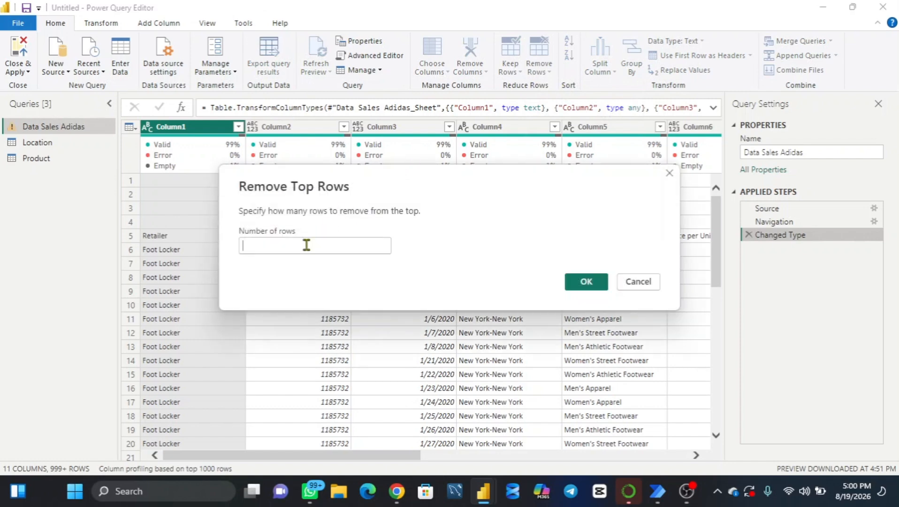
text(4)
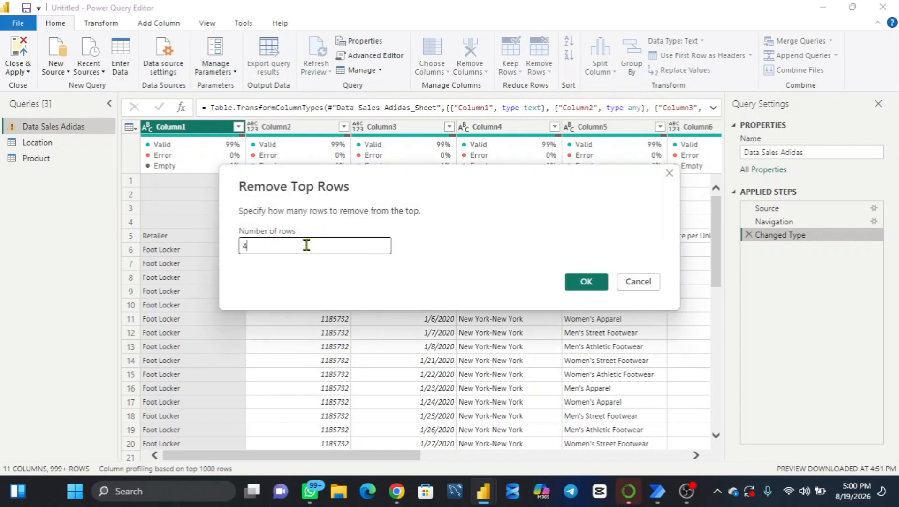
click(586, 282)
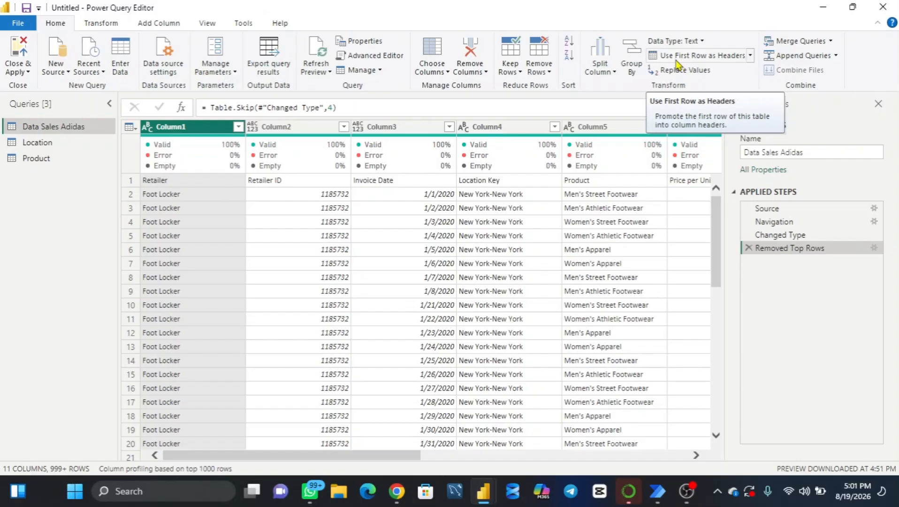
Promote the first row of the Data Sales Adidas query to column headers
click(709, 60)
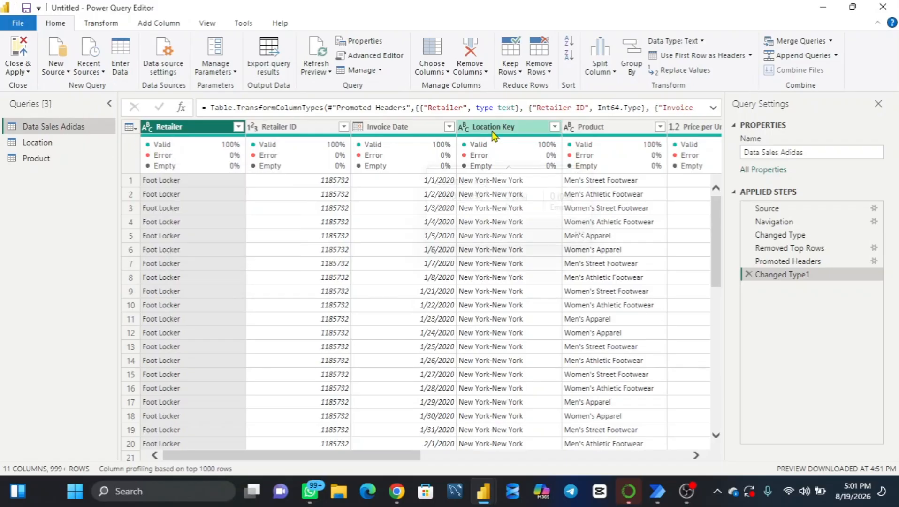
mouse_move(509, 147)
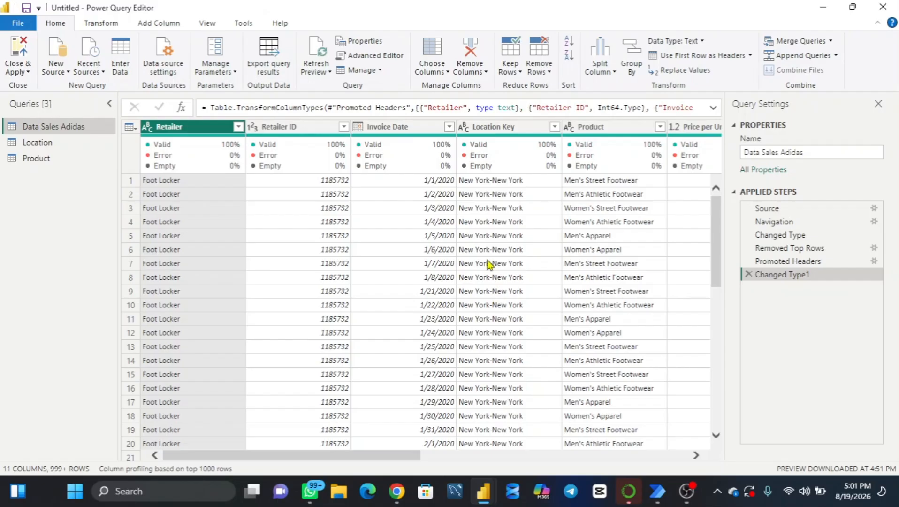
Split the Retailer column by the custom delimiter "-" at each occurrence of the delimiter
mouse_move(496, 177)
click(598, 74)
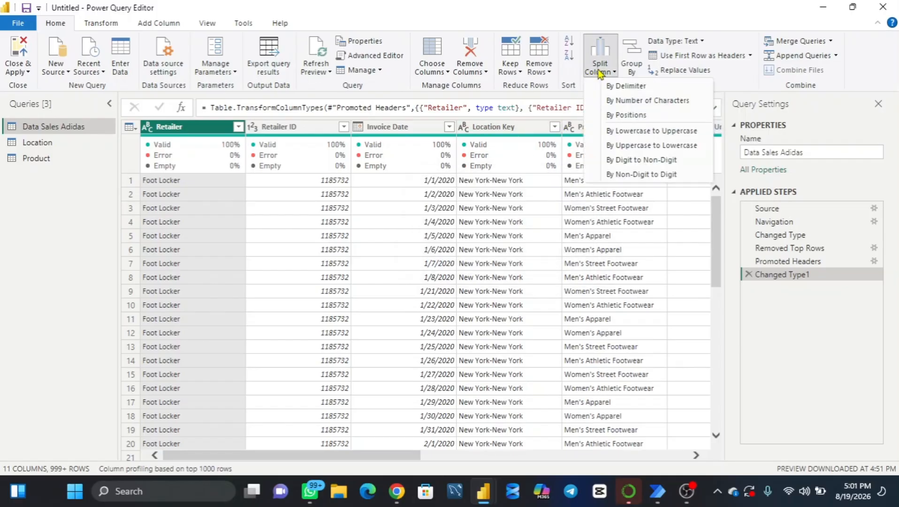
click(623, 87)
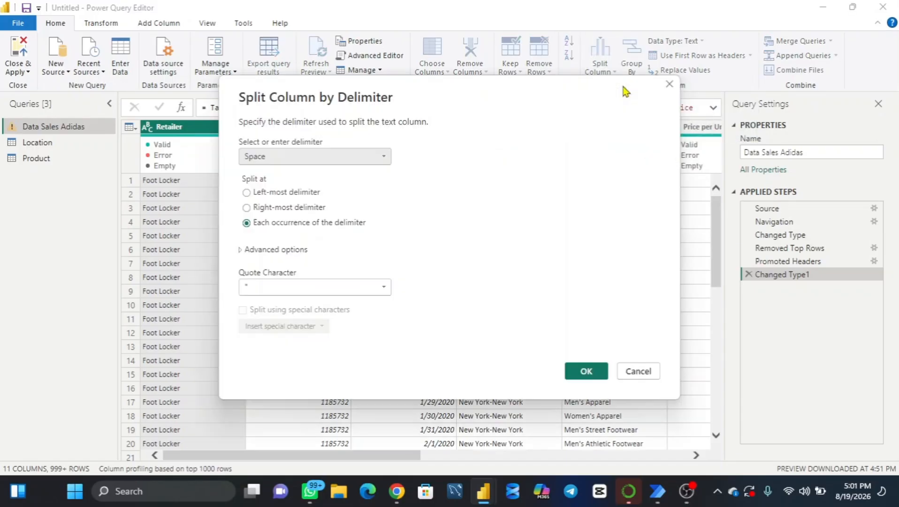
click(266, 287)
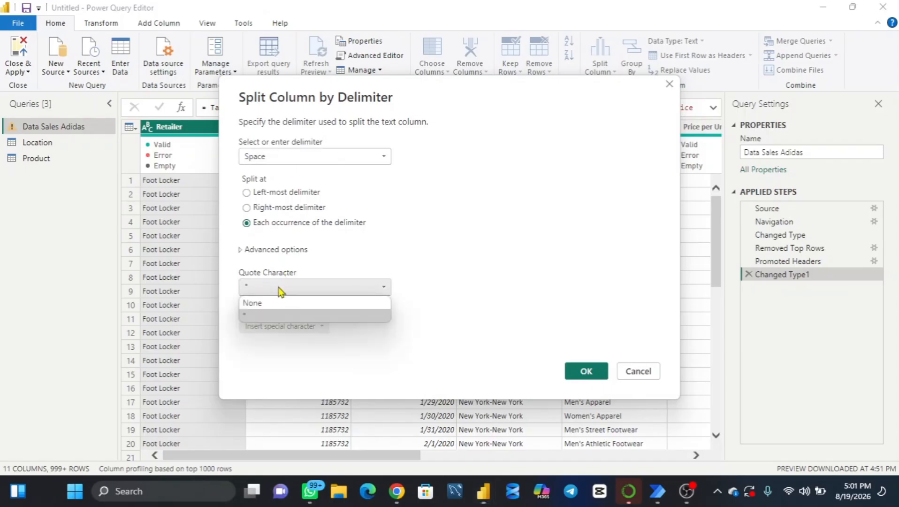
click(271, 288)
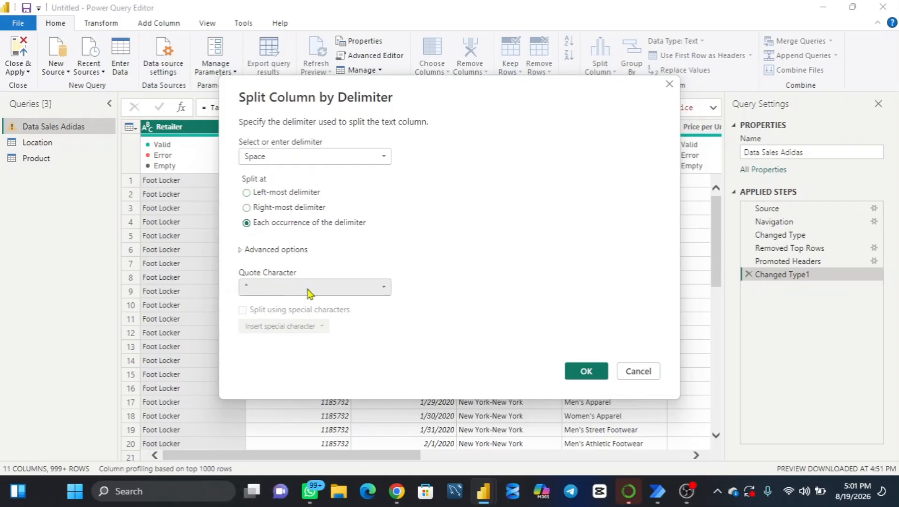
click(321, 294)
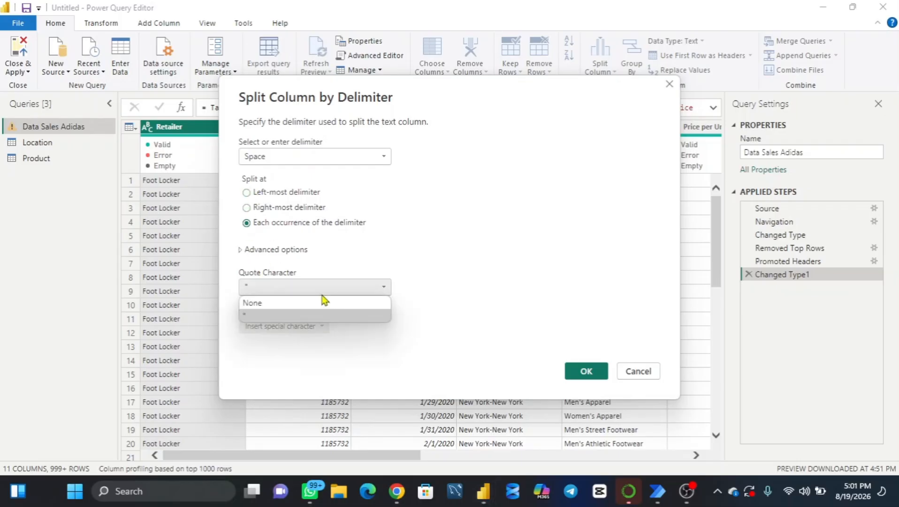
click(334, 296)
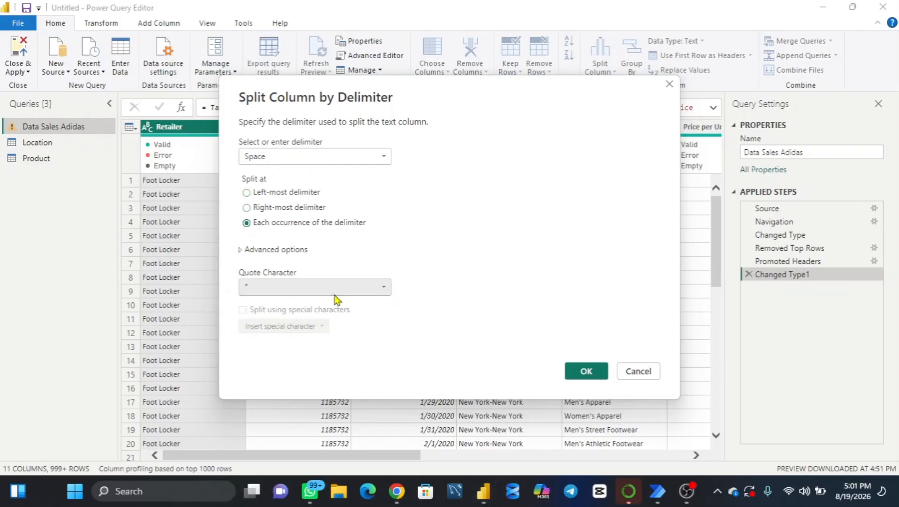
click(356, 155)
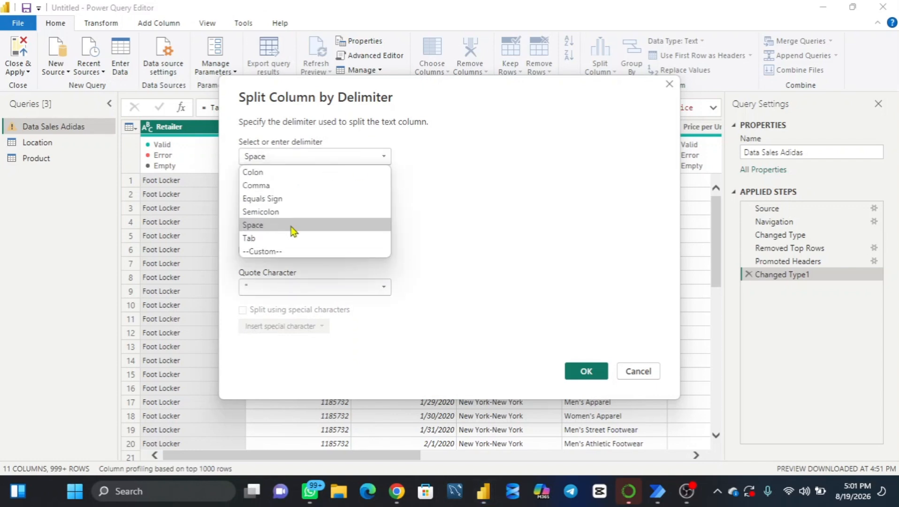
click(297, 252)
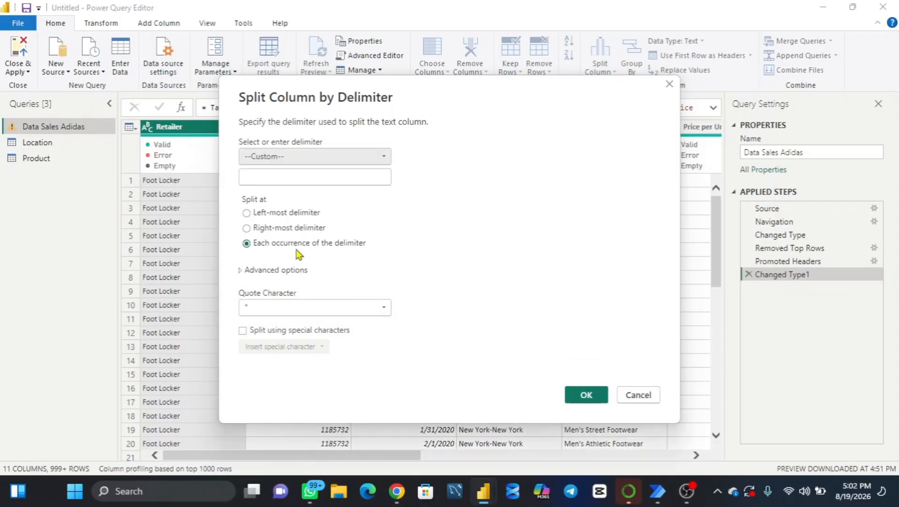
click(264, 175)
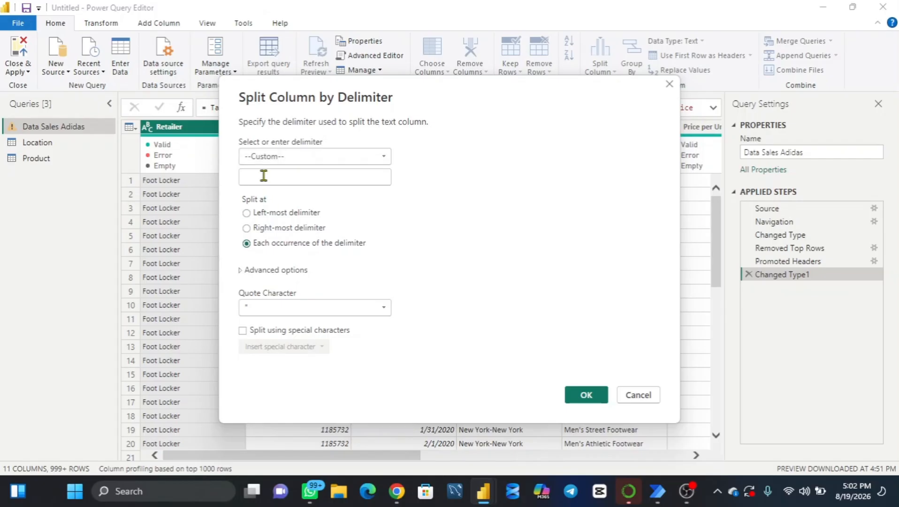
text(-)
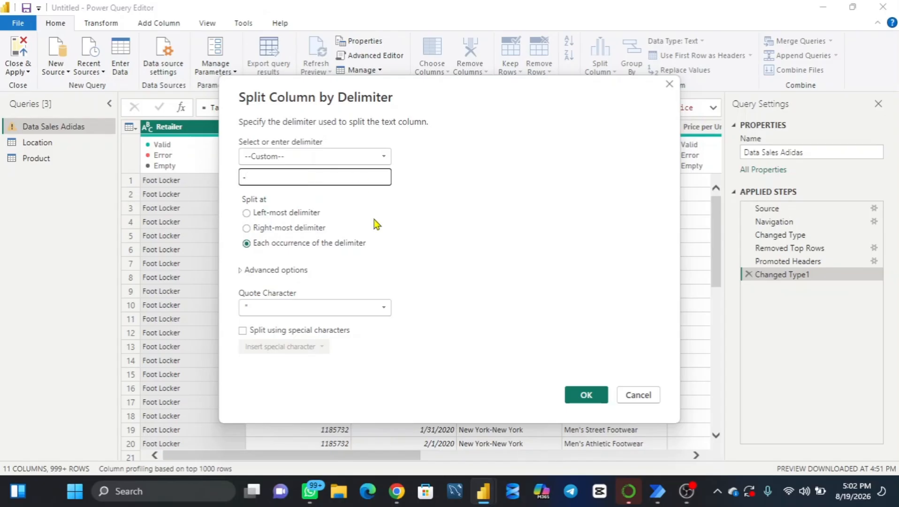
click(587, 394)
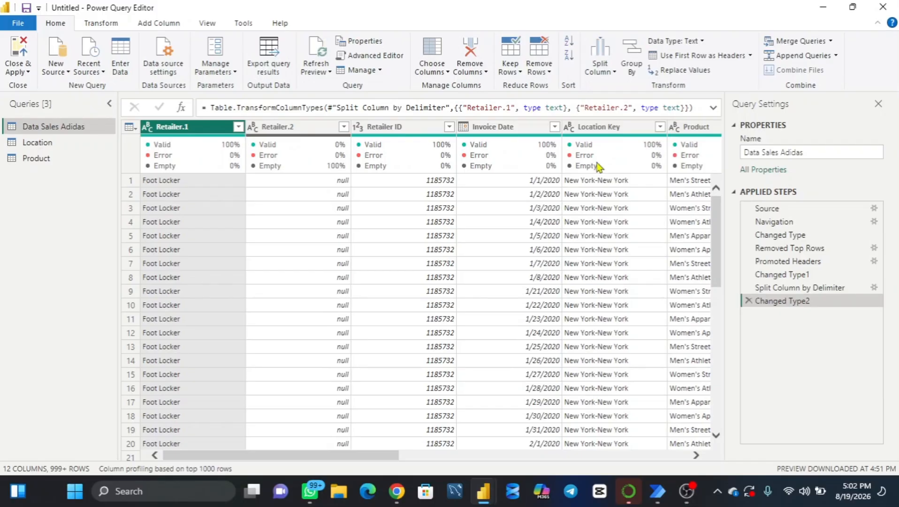
Split the Location Key column by the custom delimiter "-" at each occurrence
click(598, 130)
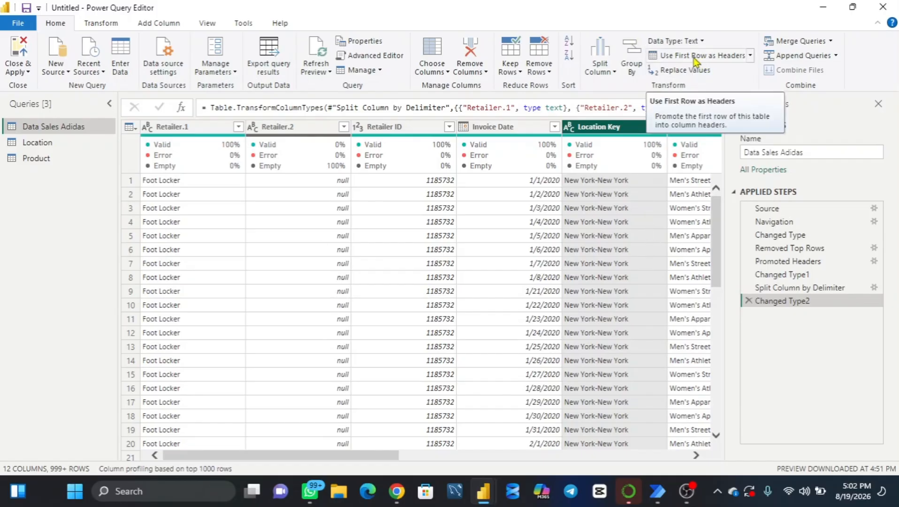
click(602, 70)
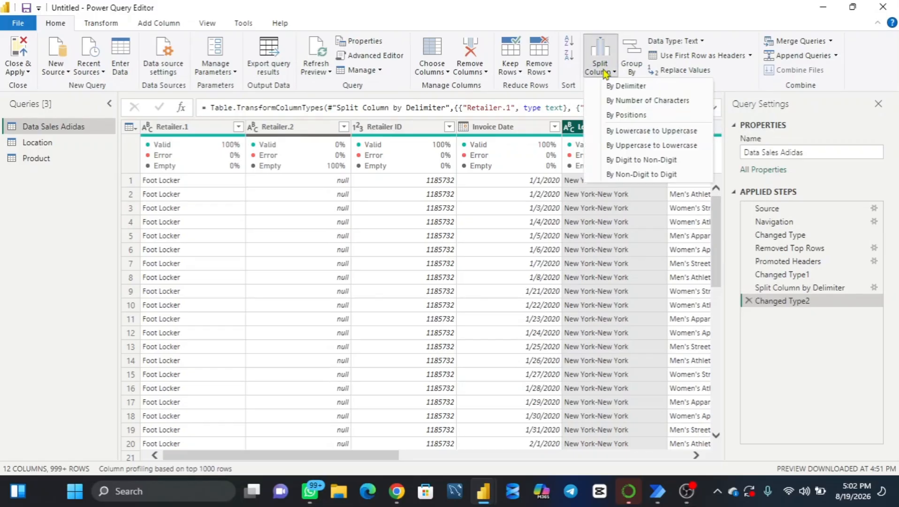
click(627, 86)
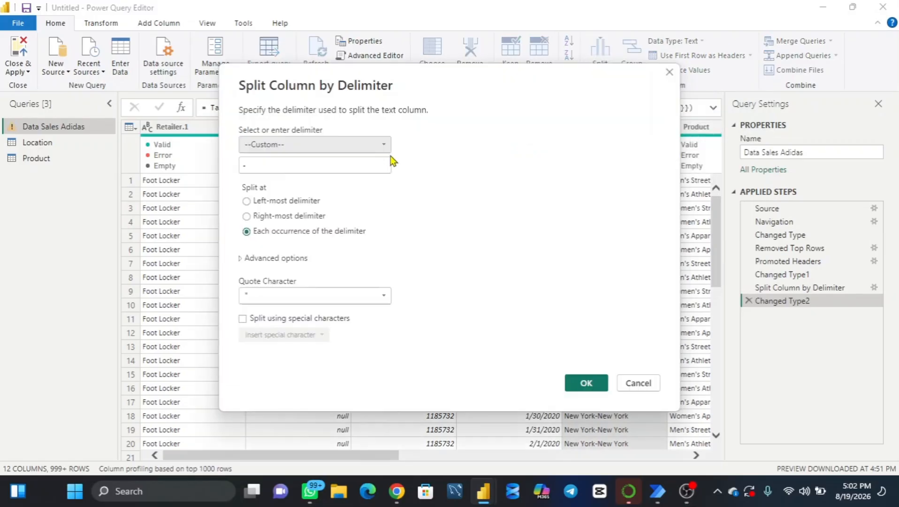
click(583, 383)
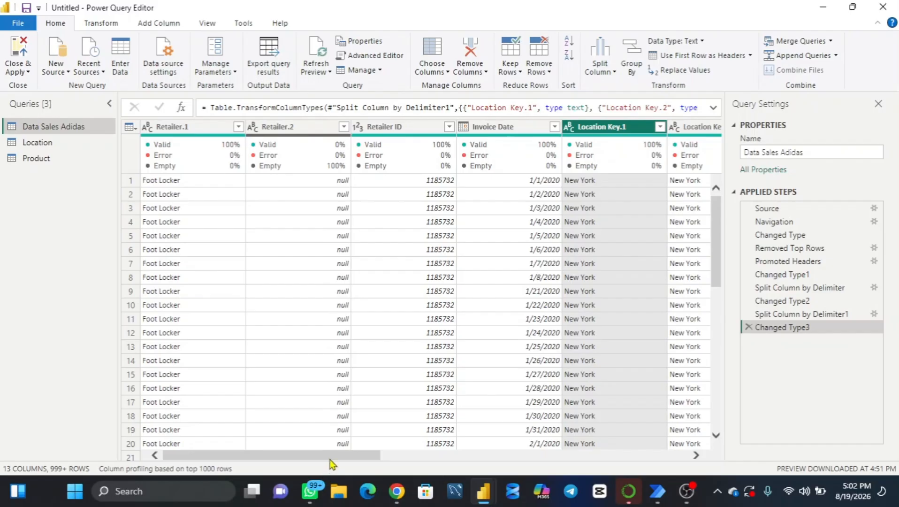
Rename the Location Key.1 column as State and the Location Key.2 column as City
drag(331, 460, 420, 450)
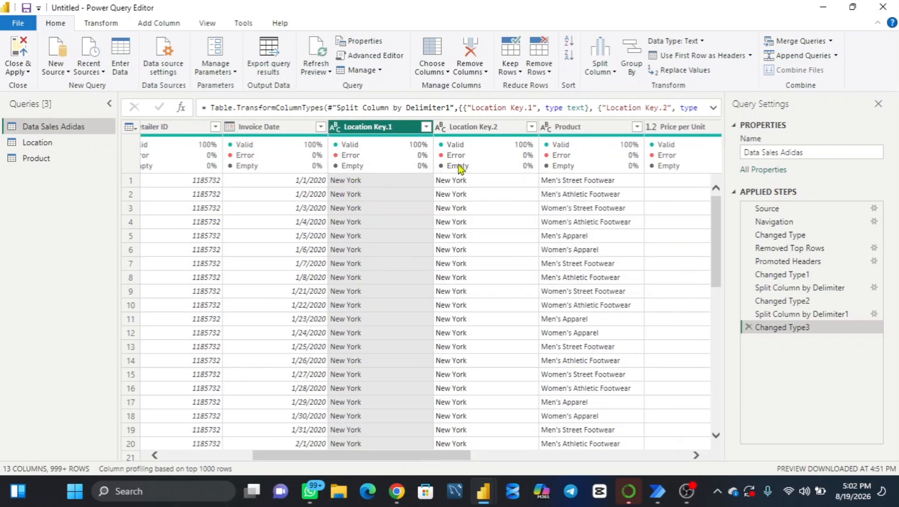
double_click(378, 127)
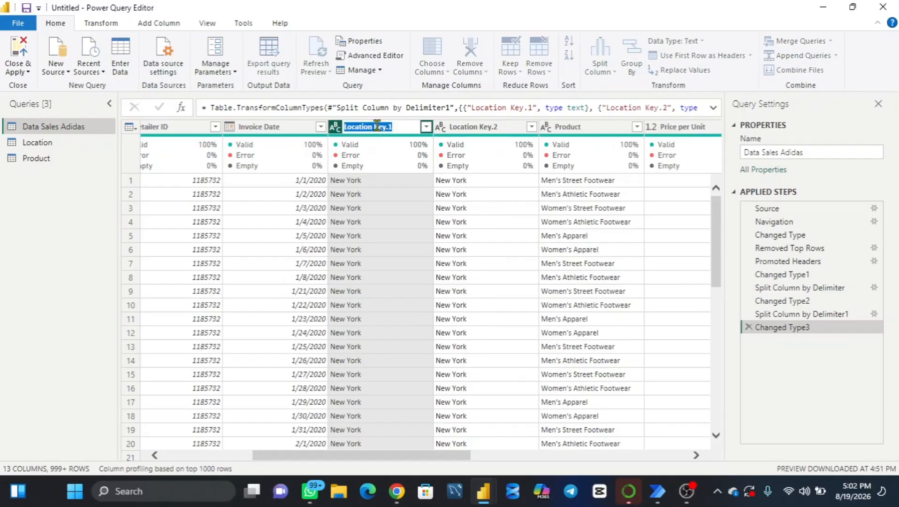
text(State)
key(Return)
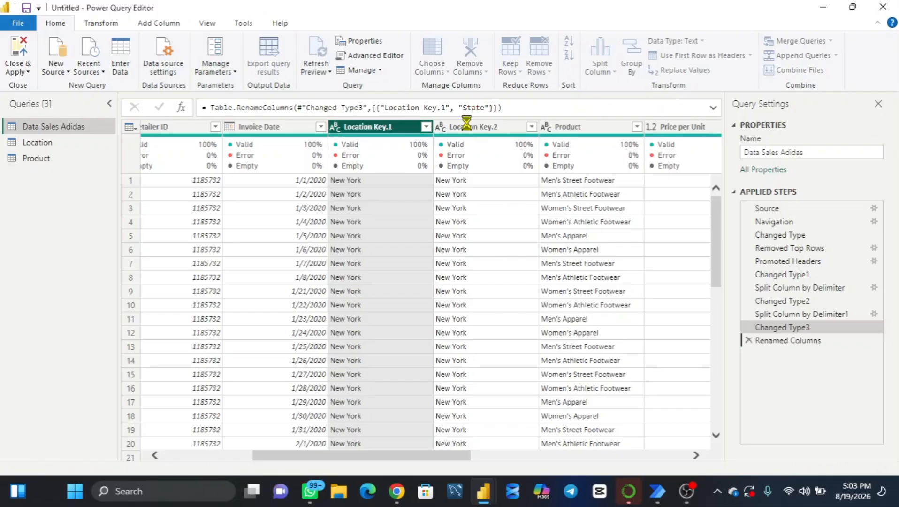
double_click(474, 127)
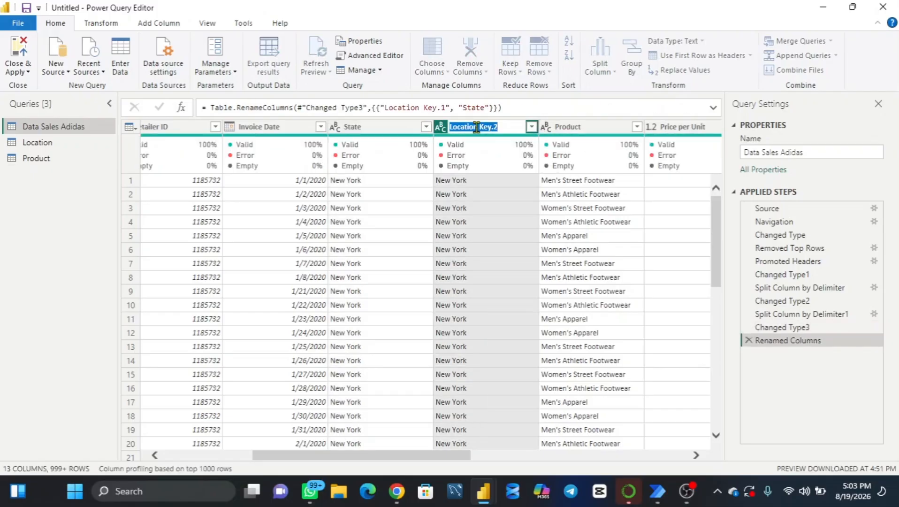
text(City)
key(Return)
Remove the Retailer.2 column from the Data Sales Adidas query
drag(304, 452, 209, 442)
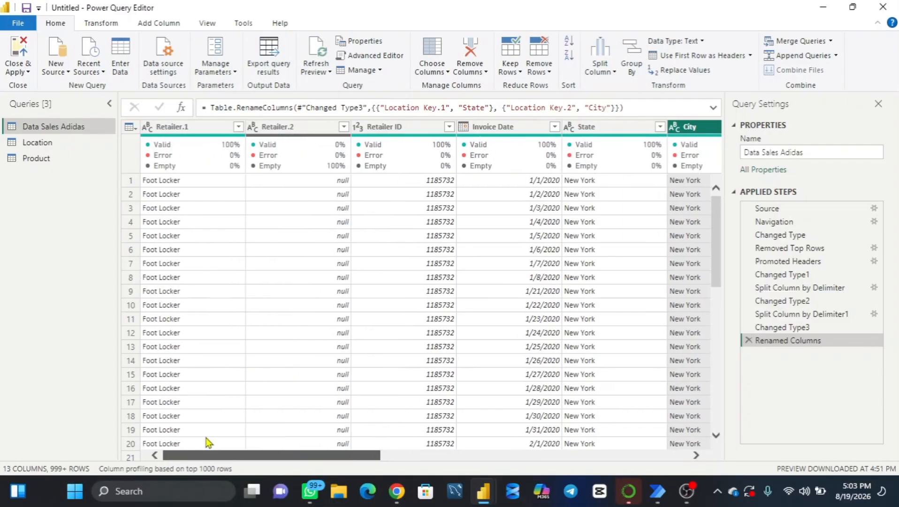
click(293, 128)
right_click(292, 124)
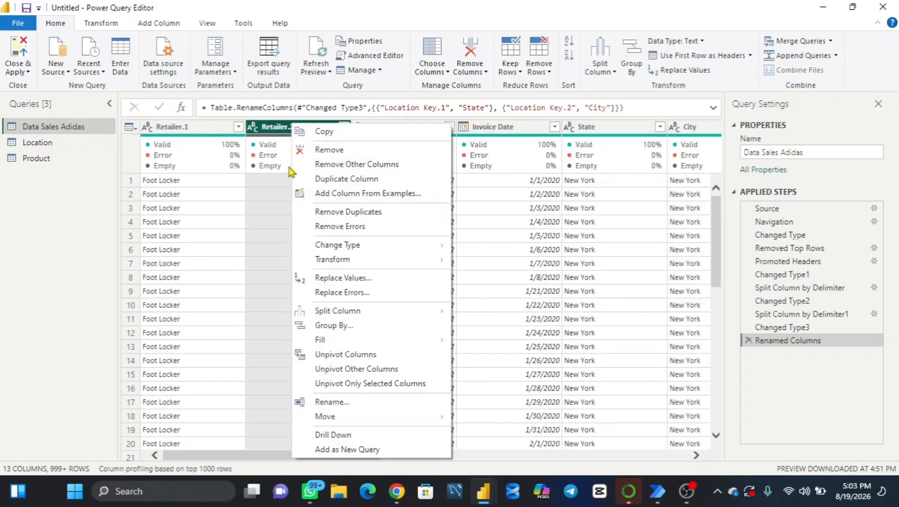
click(311, 150)
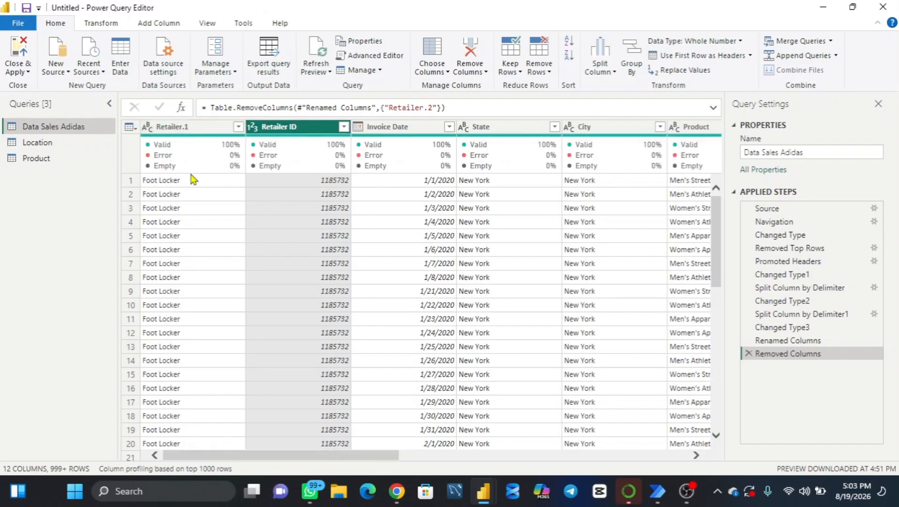
Rename the Retailer.1 column as Retailer
double_click(212, 126)
click(213, 126)
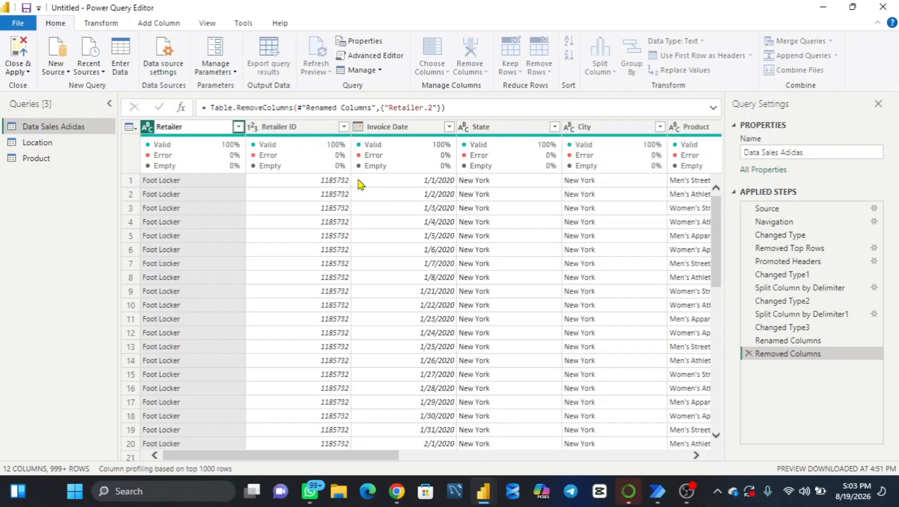
key(Return)
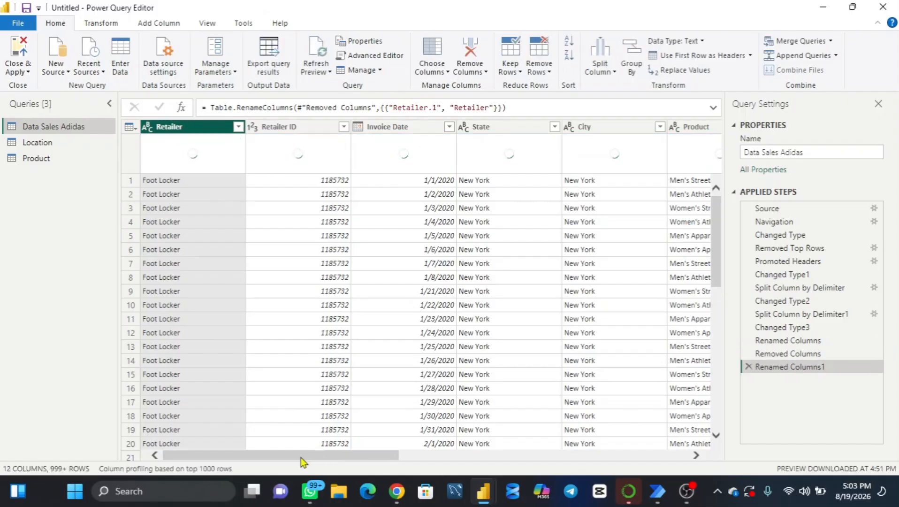
Change the data type of the Price per Unit column to Fixed decimal number
drag(303, 456, 471, 449)
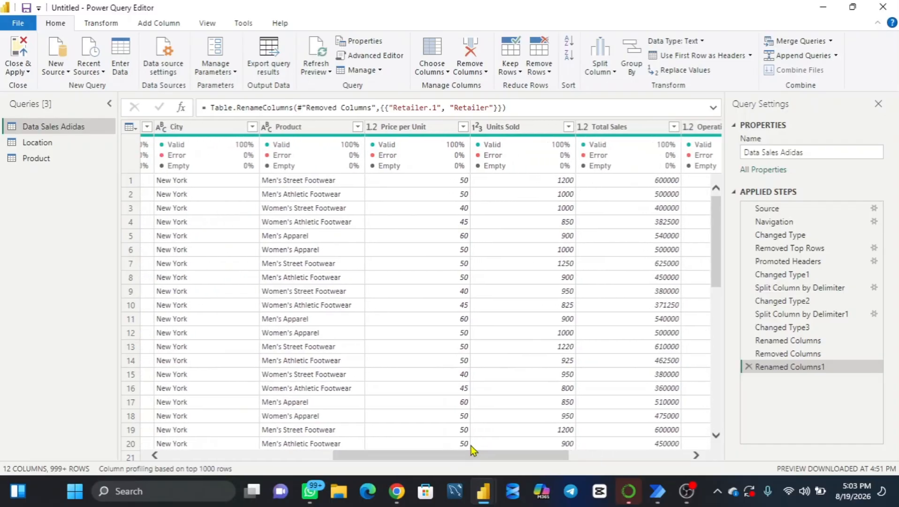
click(373, 131)
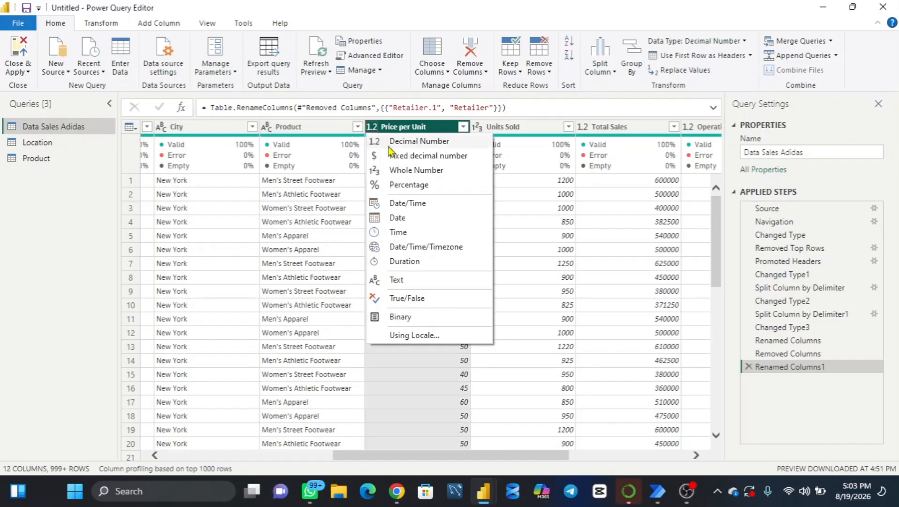
click(450, 155)
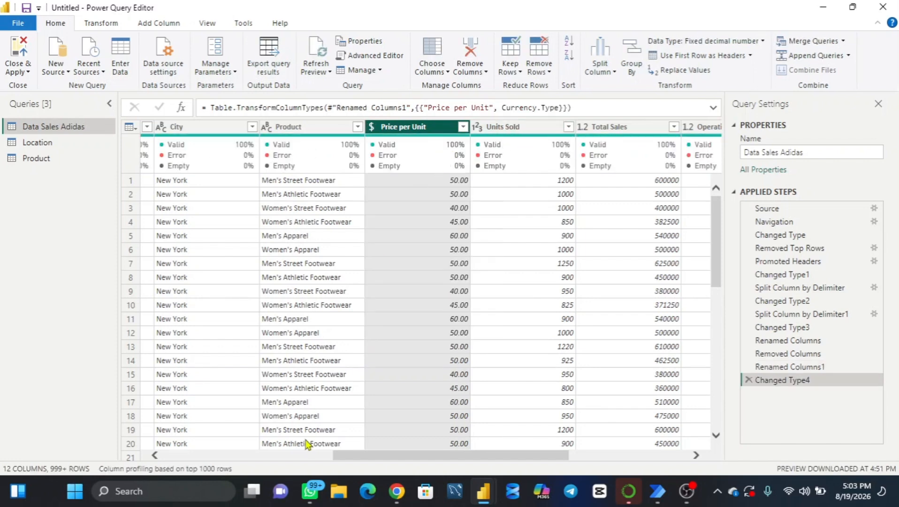
Change the data type of the Total Sales and Operating Profit columns to Fixed decimal number
drag(374, 457, 421, 459)
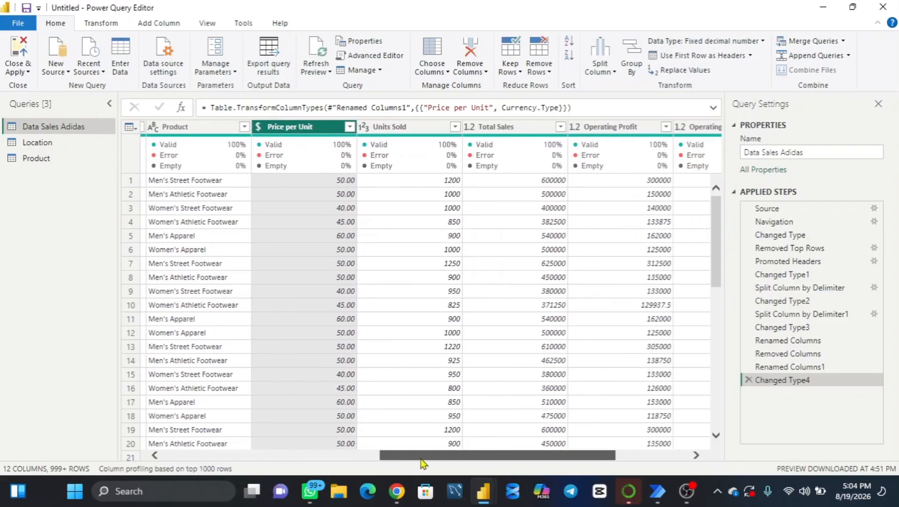
click(473, 129)
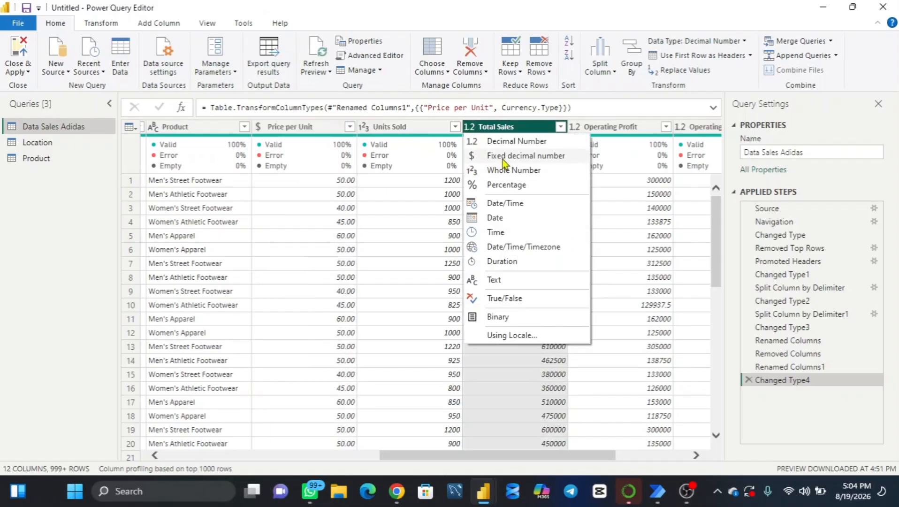
click(502, 156)
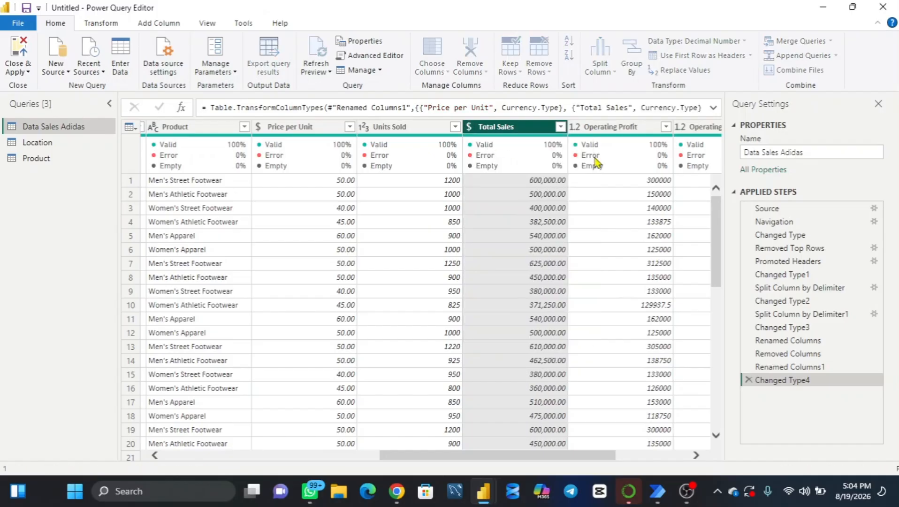
drag(516, 458, 563, 460)
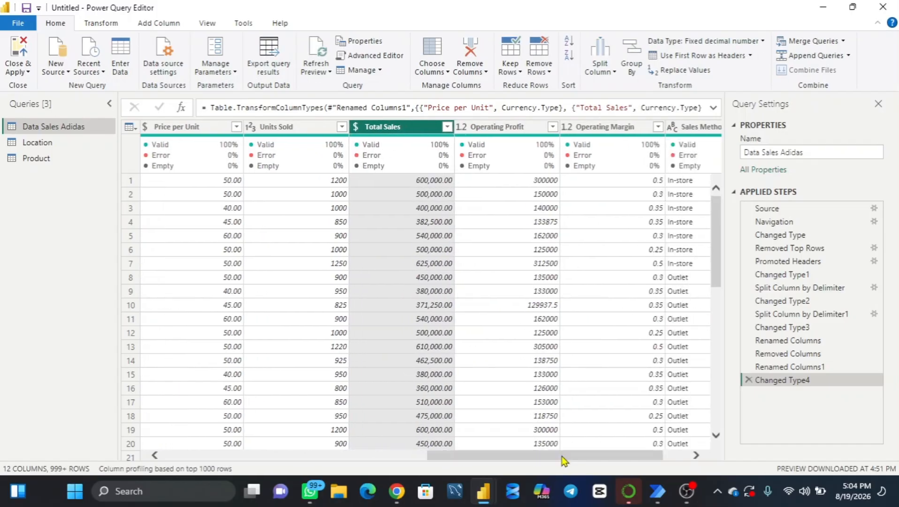
click(460, 127)
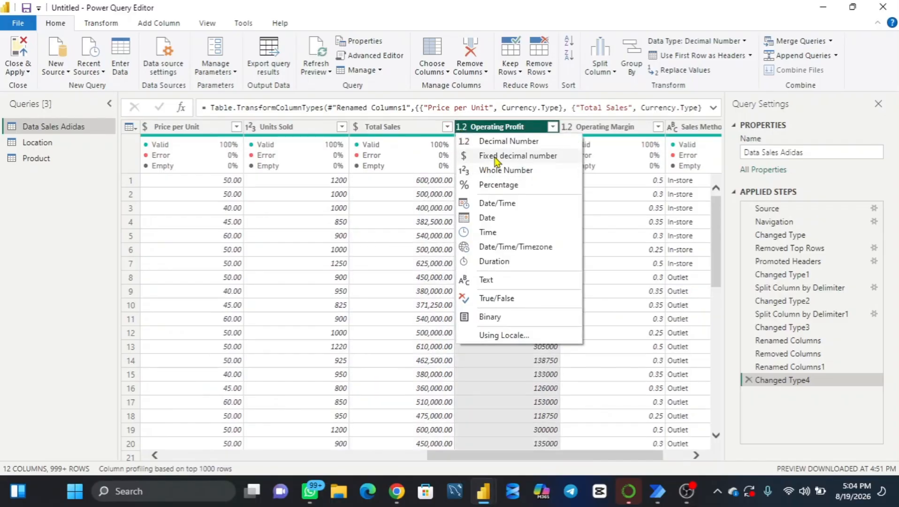
click(494, 156)
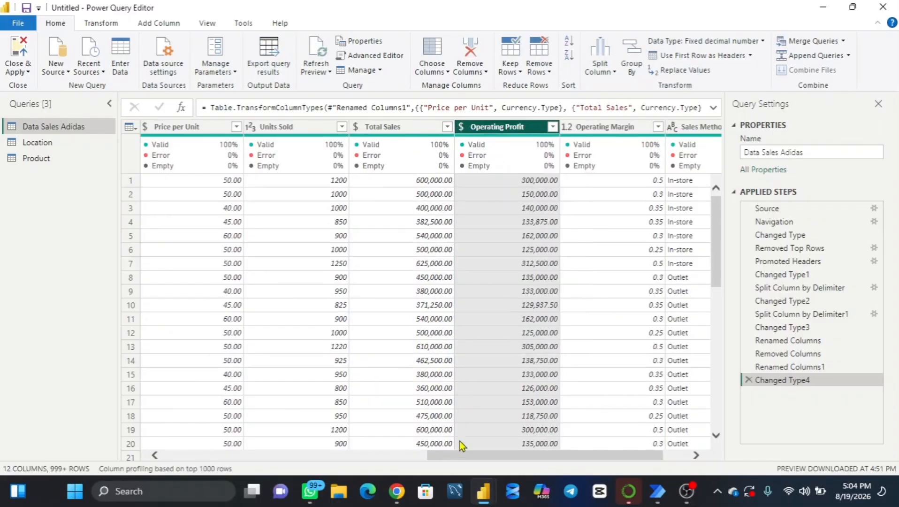
Remove the top 3 rows from the Location query
drag(464, 456, 175, 481)
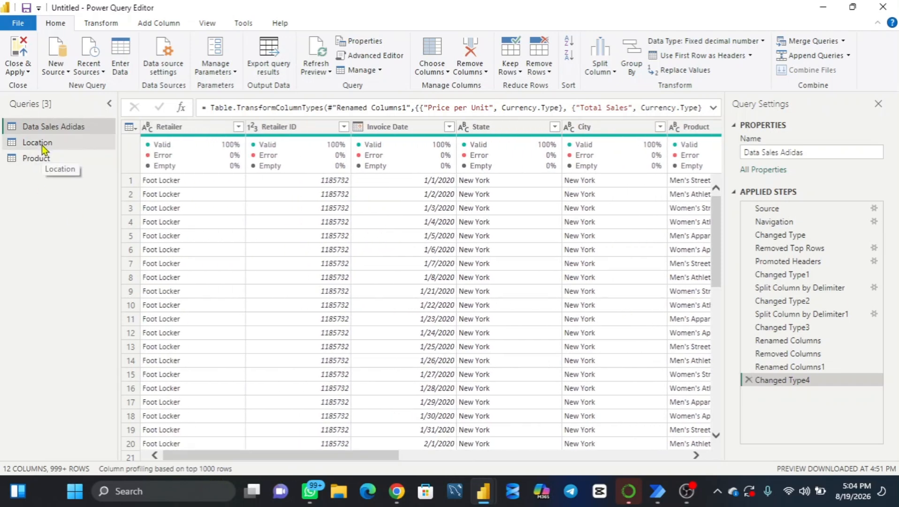
click(42, 144)
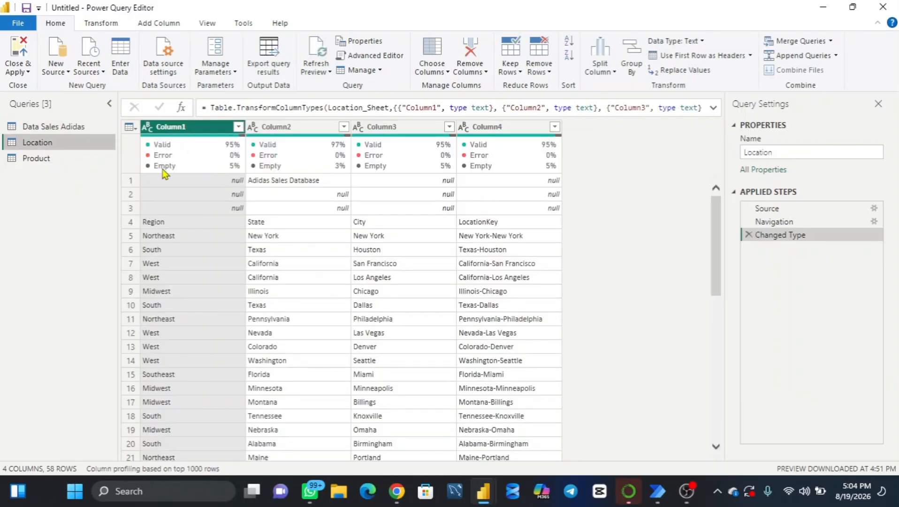
mouse_move(171, 173)
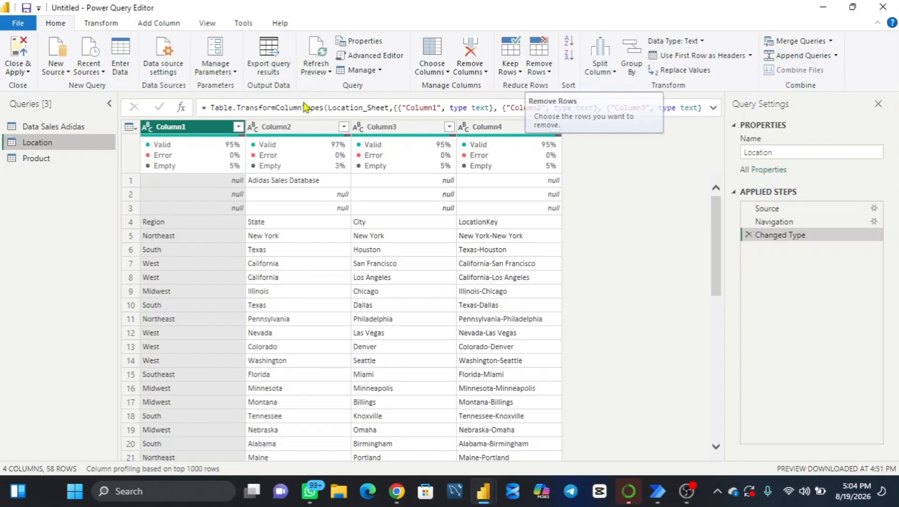
click(554, 69)
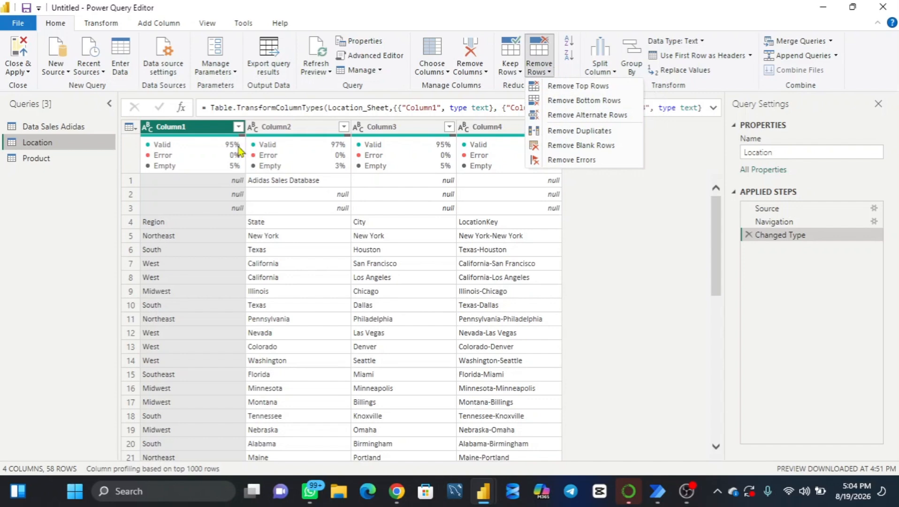
click(566, 87)
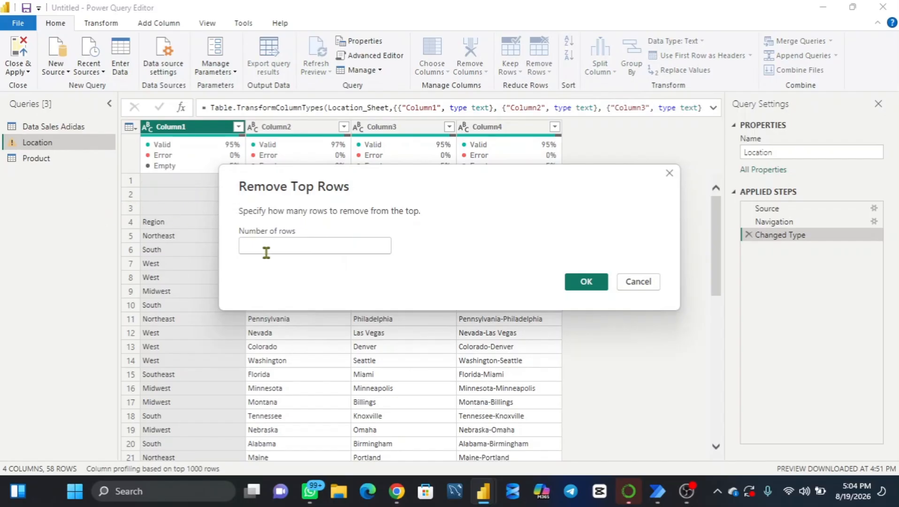
text(3)
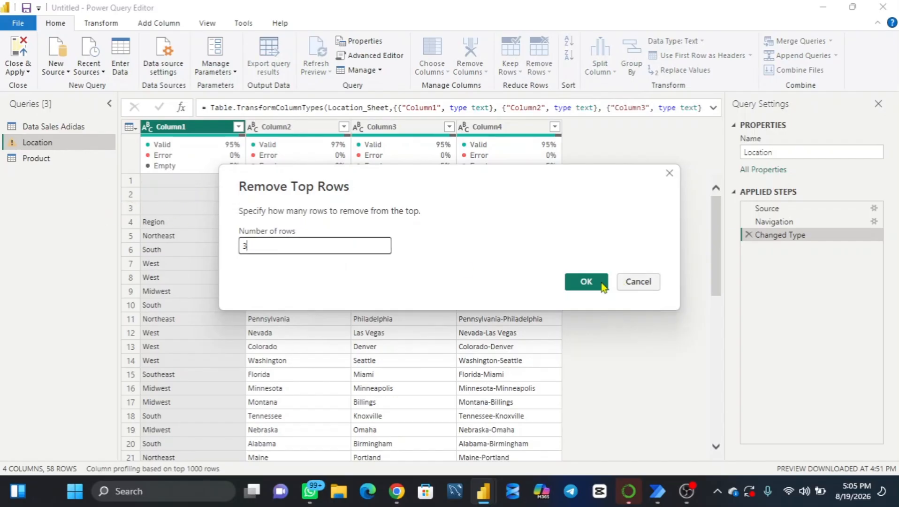
click(583, 284)
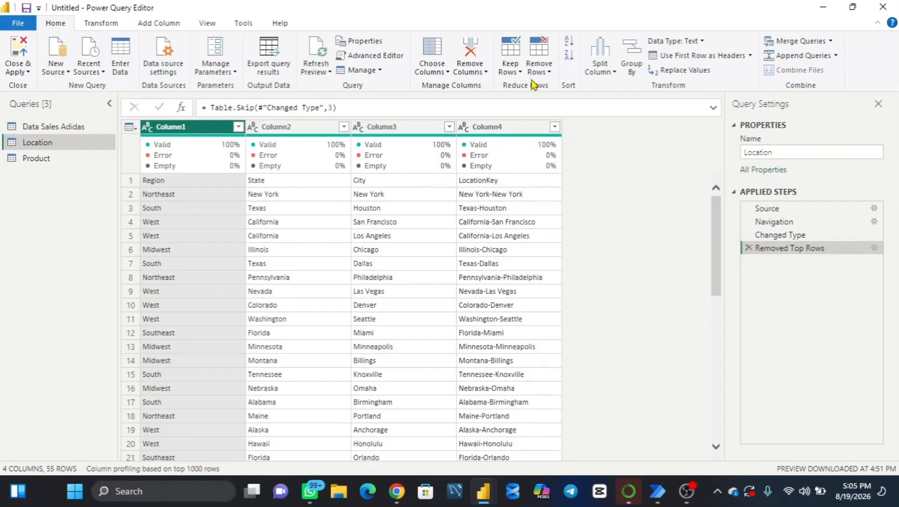
Promote the first row to column headers in both the Location query and the Product query
click(687, 59)
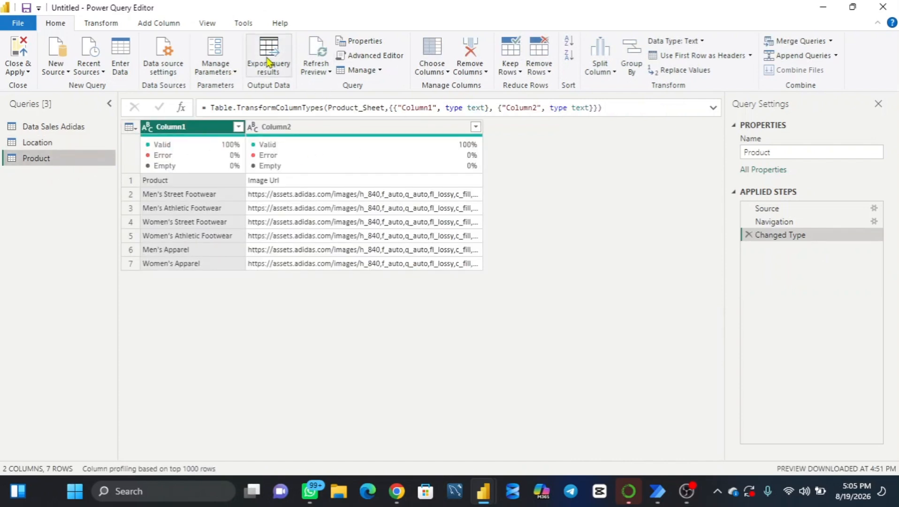
click(668, 59)
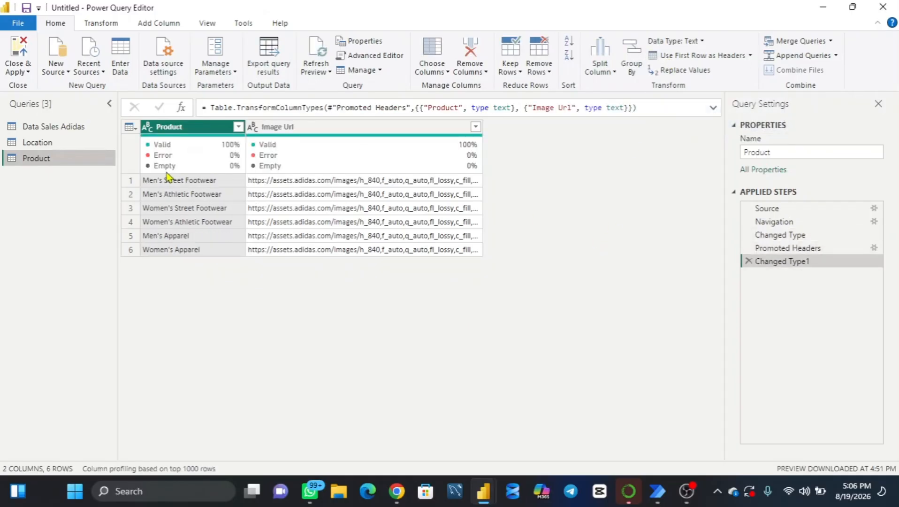
Review the cleaned Location and Data Sales Adidas queries, and close Power Query Editor with all changes applied
click(49, 145)
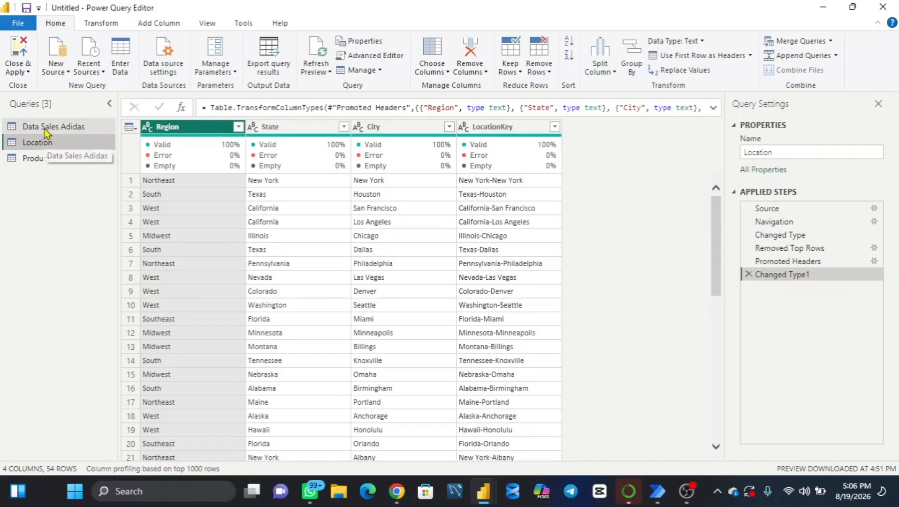
click(46, 131)
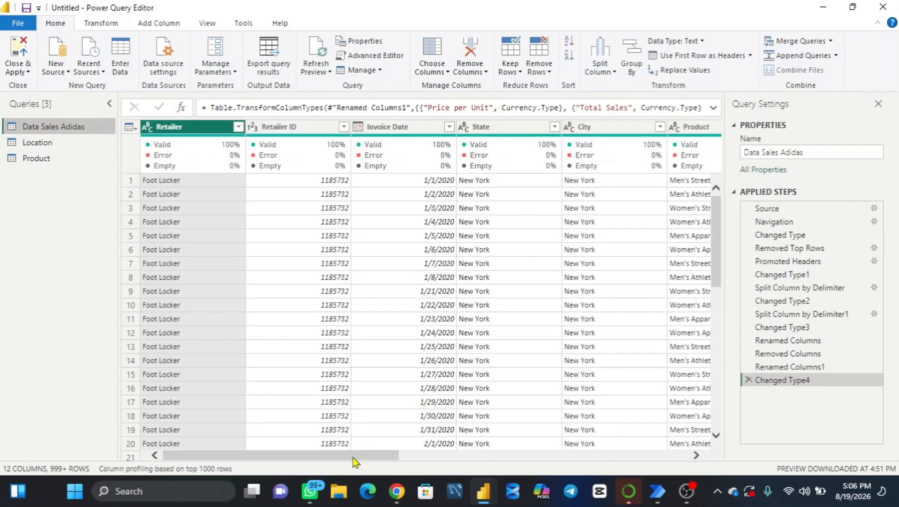
drag(352, 457, 432, 414)
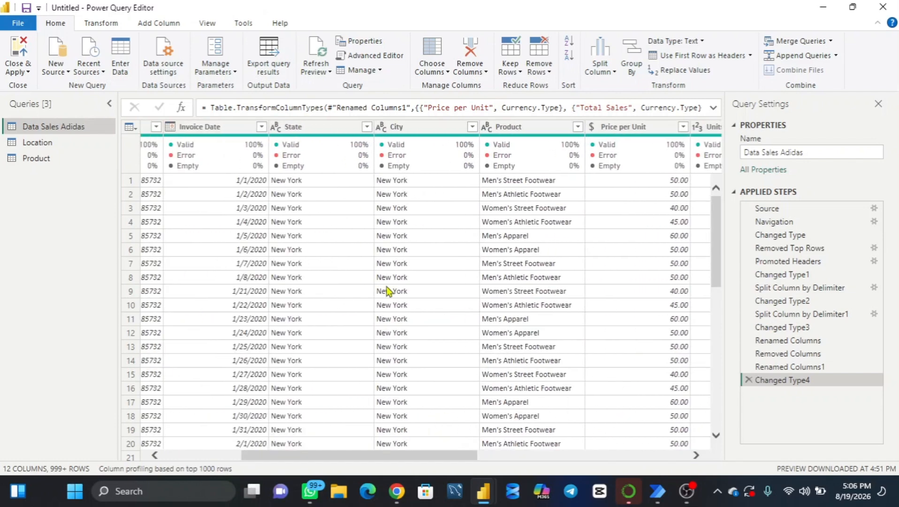
click(14, 72)
click(48, 90)
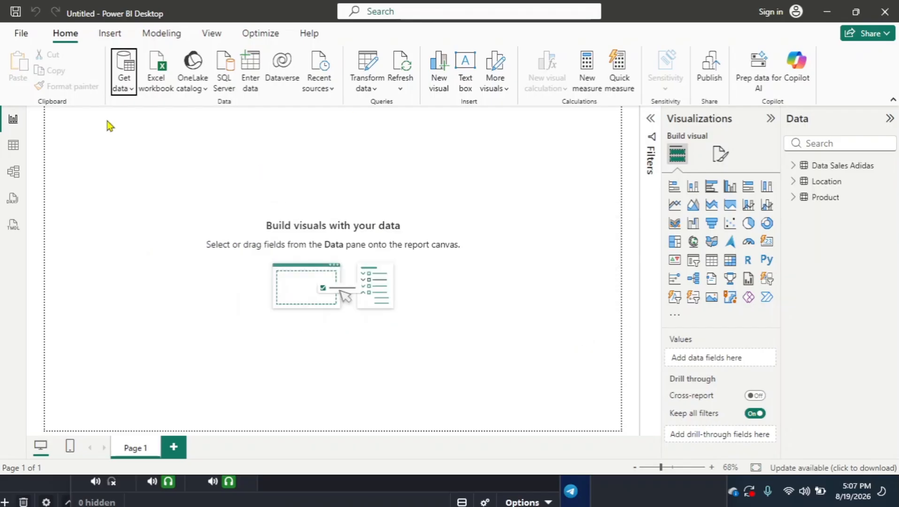
Examine the loaded Data Sales Adidas table across all its columns in Power BI Desktop's table view
click(13, 145)
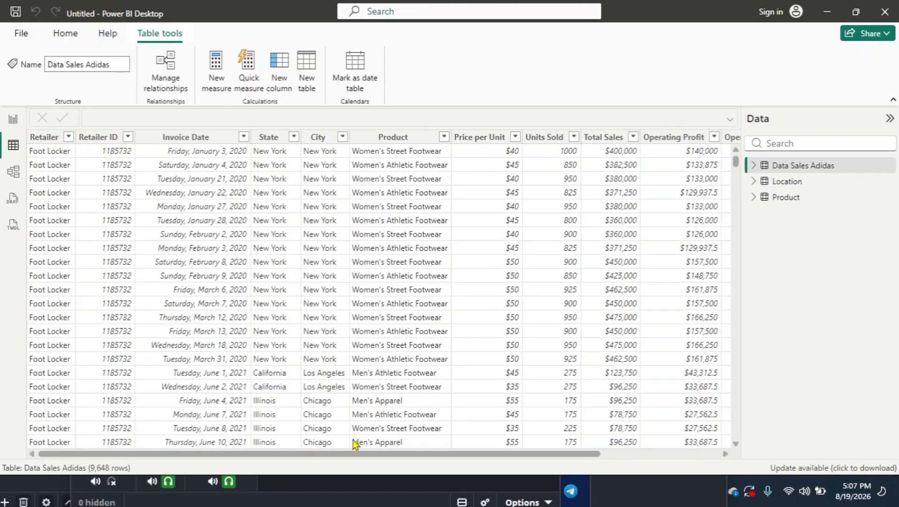
scroll(348, 452, right, 3)
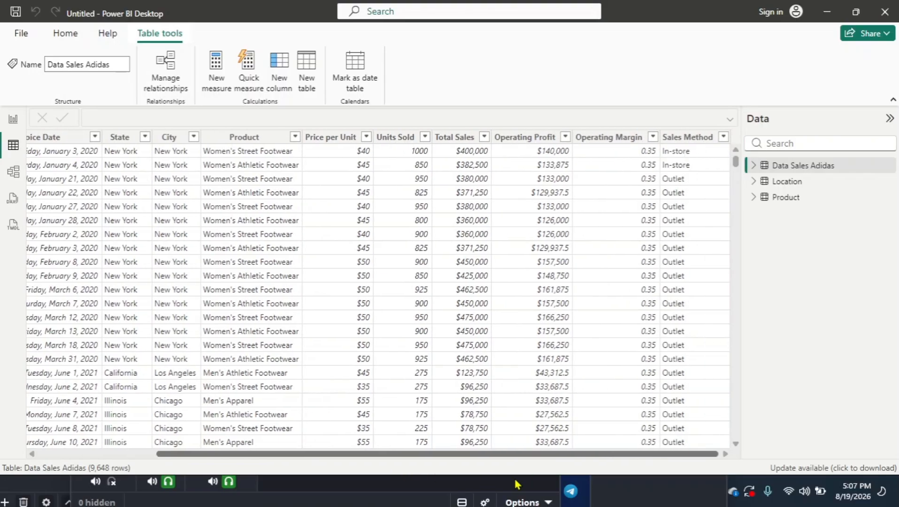
scroll(337, 455, left, 3)
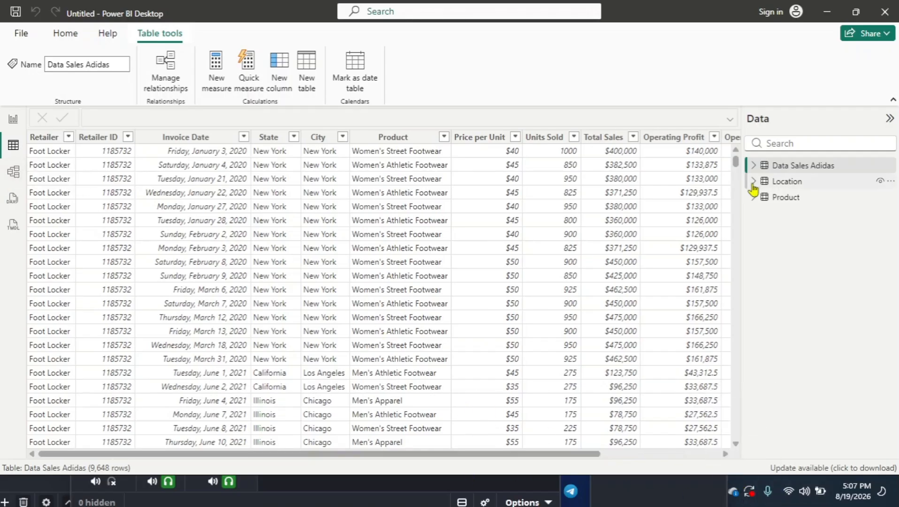
click(832, 22)
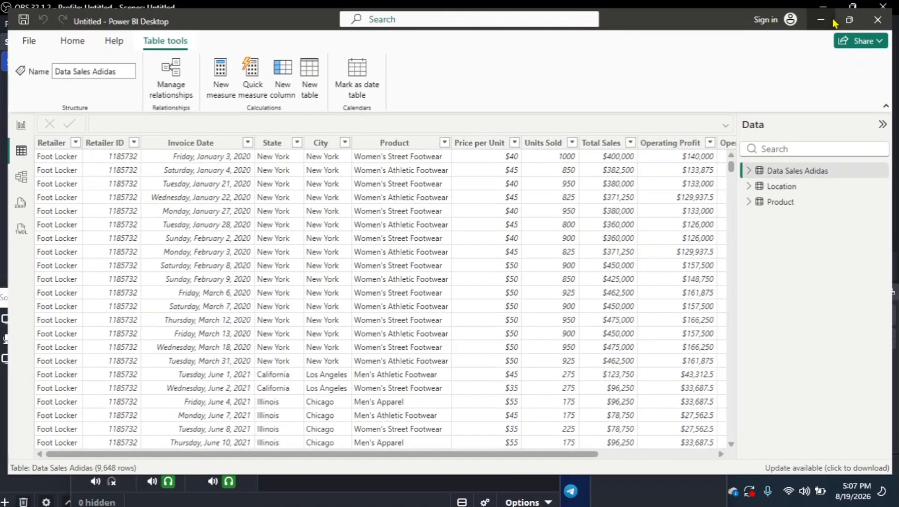